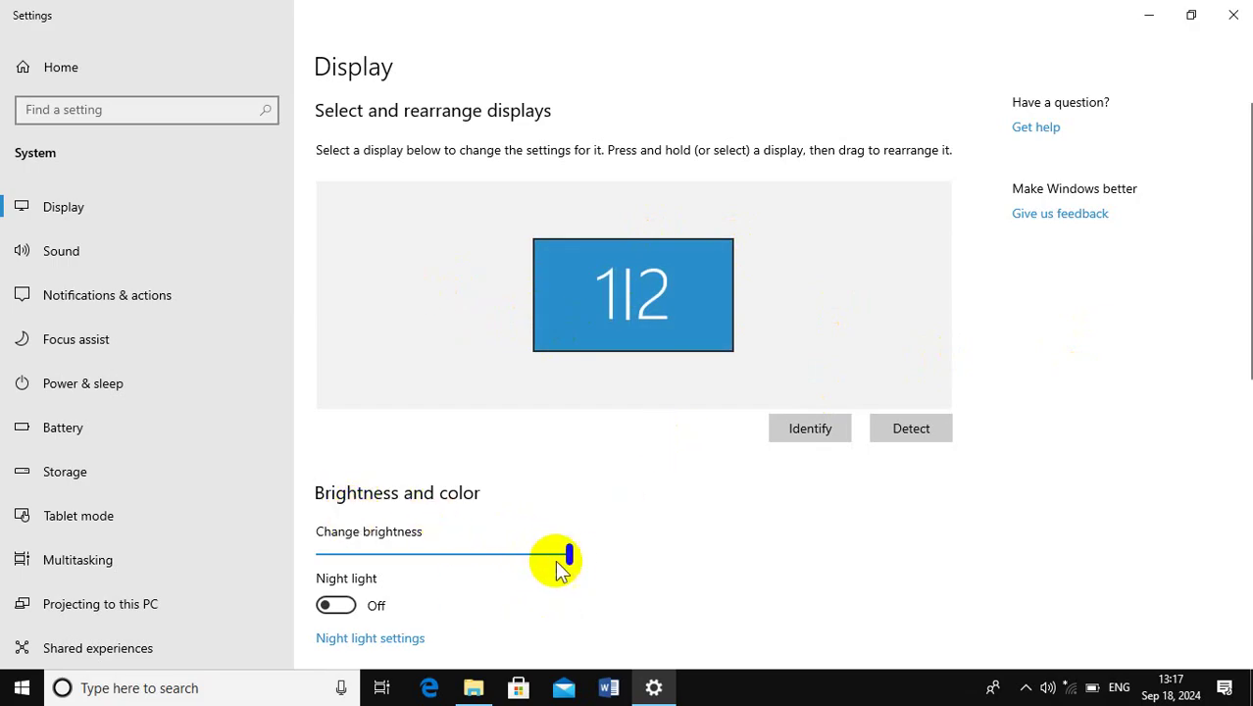
- Lower the display brightness slightly below its maximum and switch on Night light
mouse_move(571, 557)
left_mouse_down()
mouse_move(364, 555)
mouse_move(325, 545)
mouse_move(507, 554)
mouse_move(305, 542)
mouse_move(572, 552)
left_mouse_up()
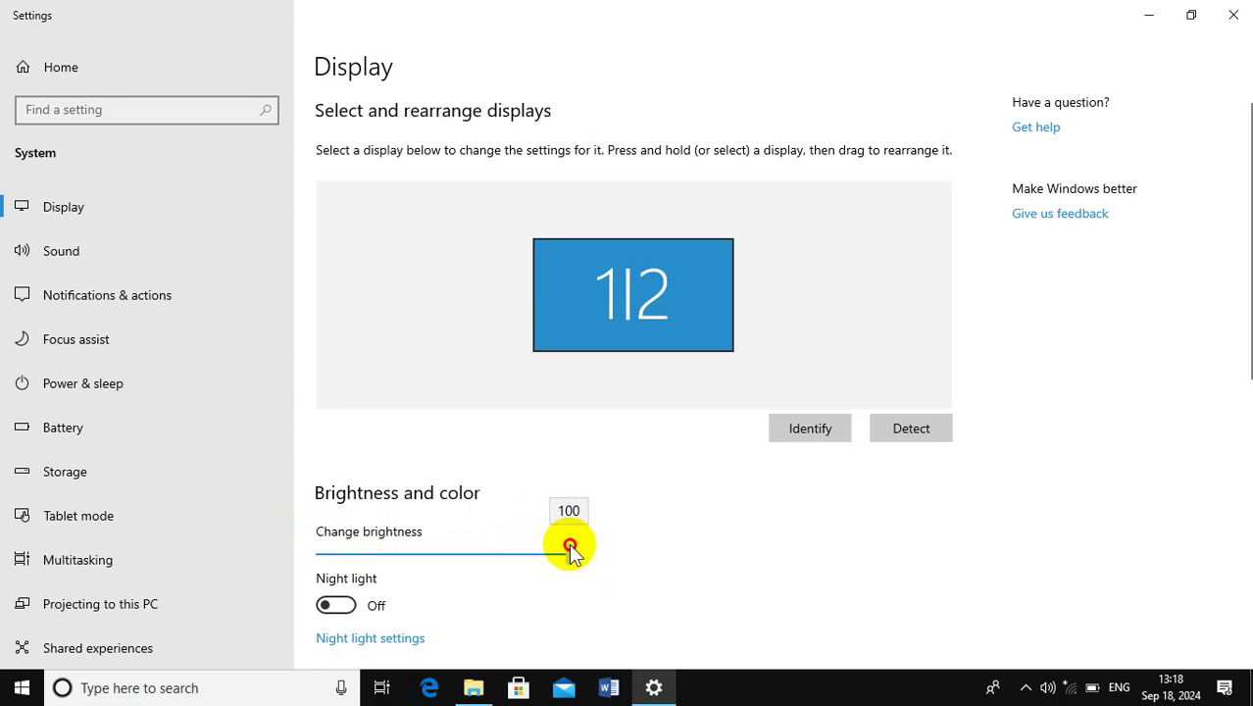
left_click_drag(570, 548, 532, 552)
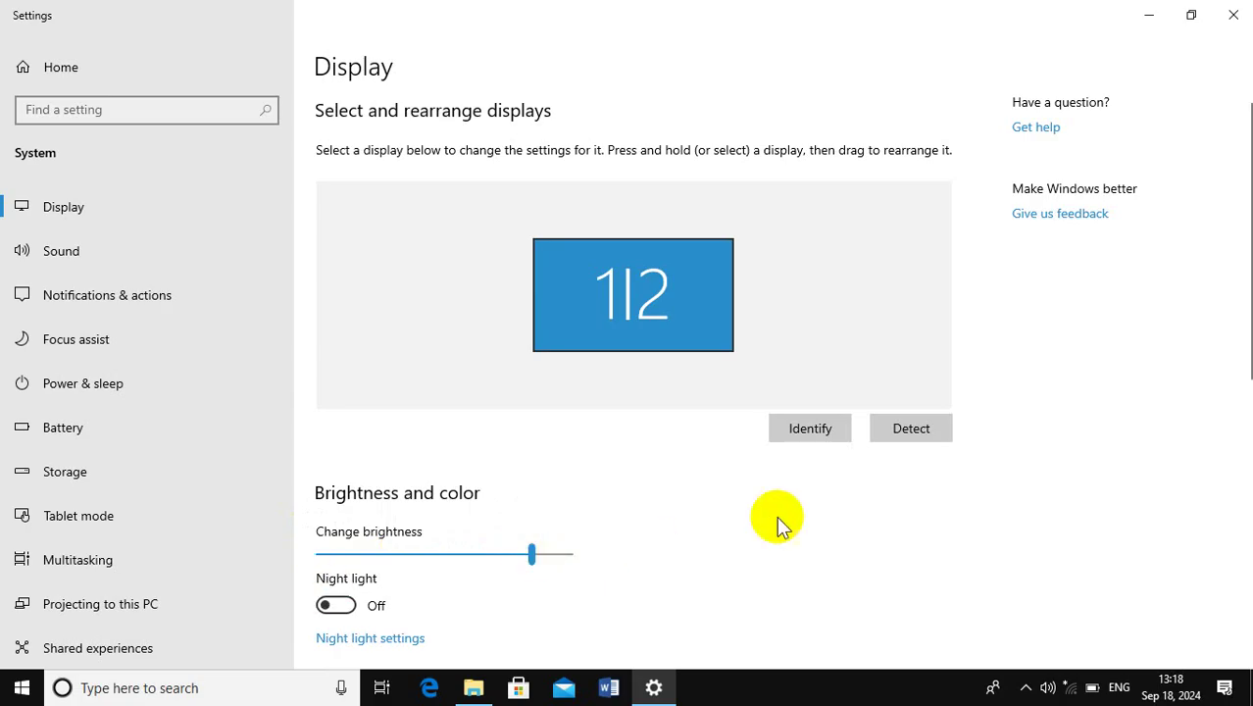
left_click_drag(1243, 267, 1245, 333)
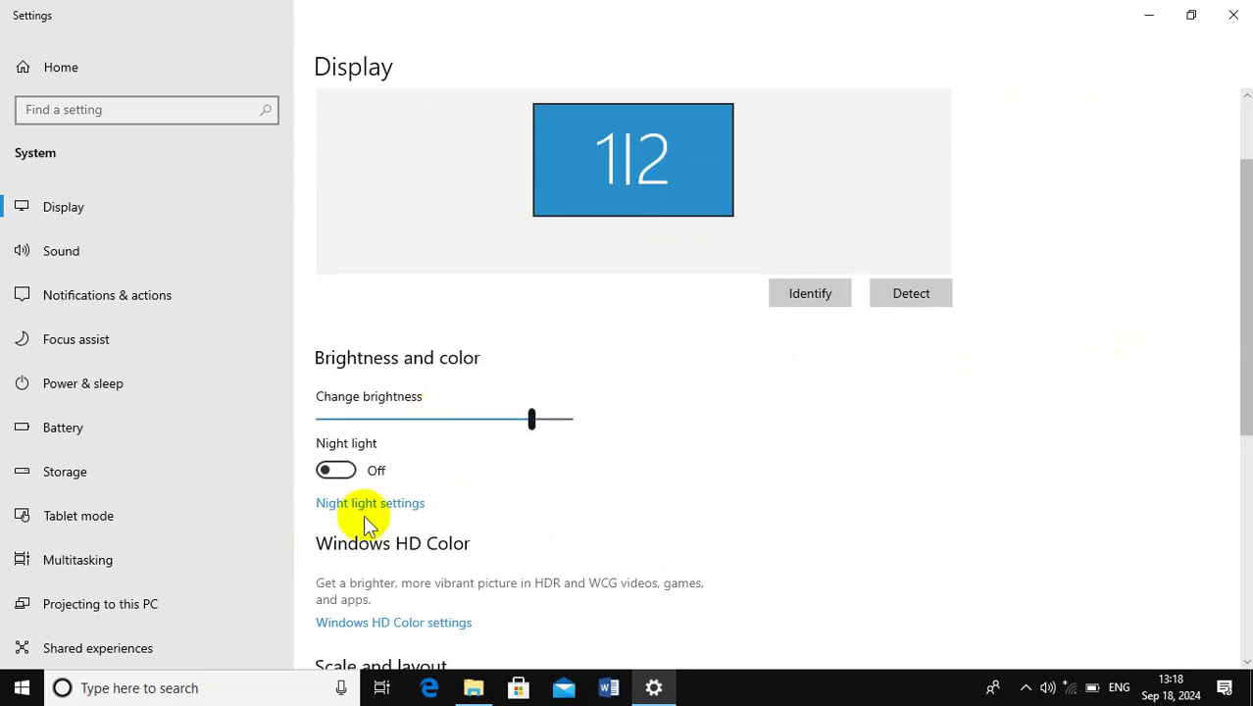
left_click(338, 471)
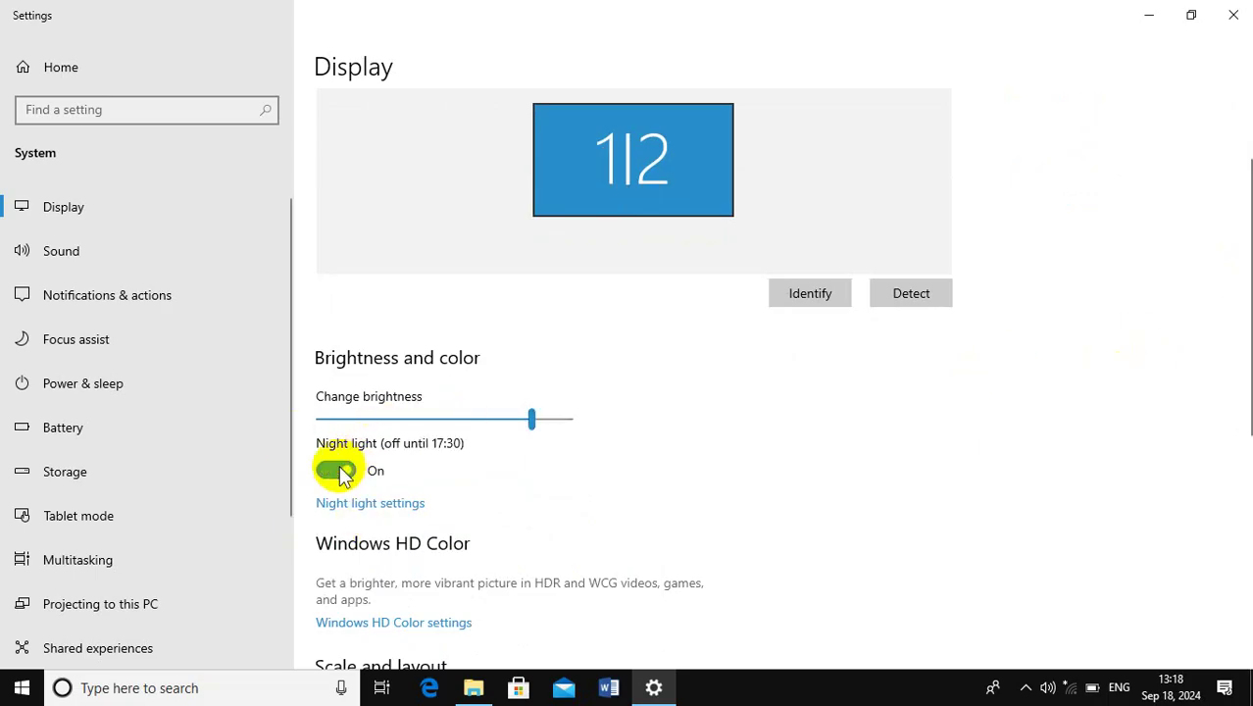
- In the Night light settings, turn night light on immediately and set the night color temperature slightly cooler than the middle of the range
left_click(372, 512)
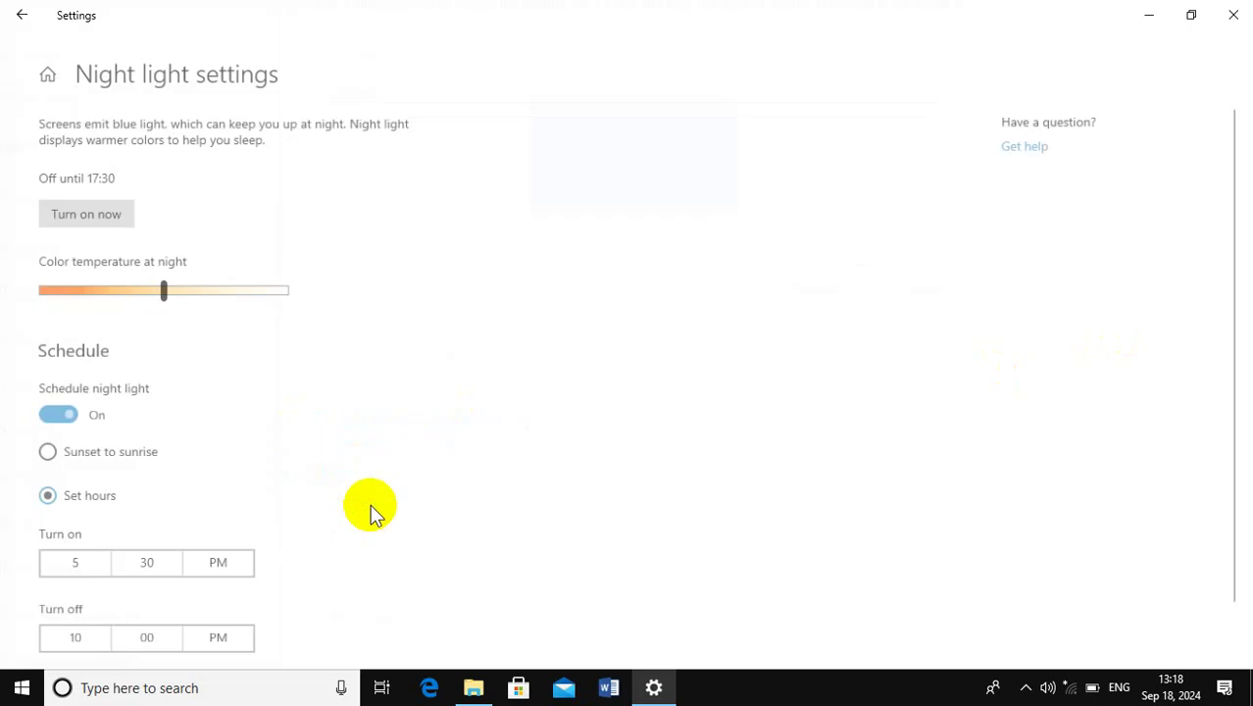
left_click(71, 211)
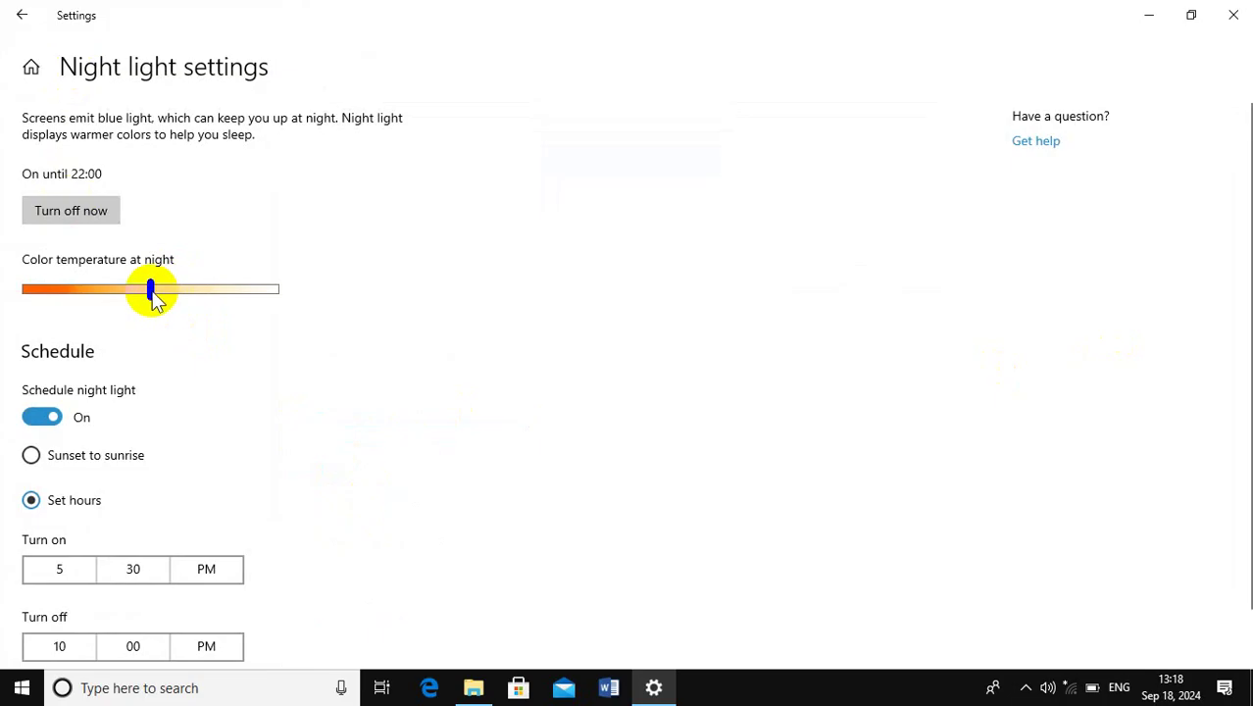
left_click_drag(152, 293, 120, 295)
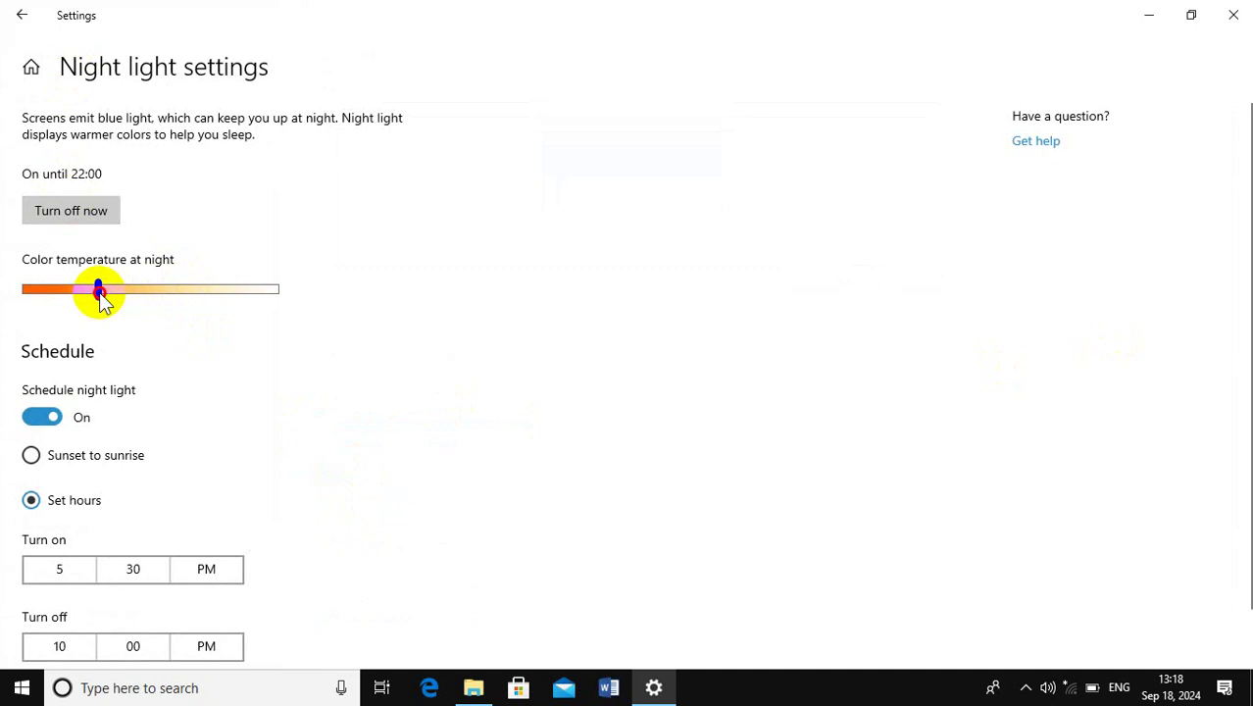
left_click_drag(99, 293, 414, 278)
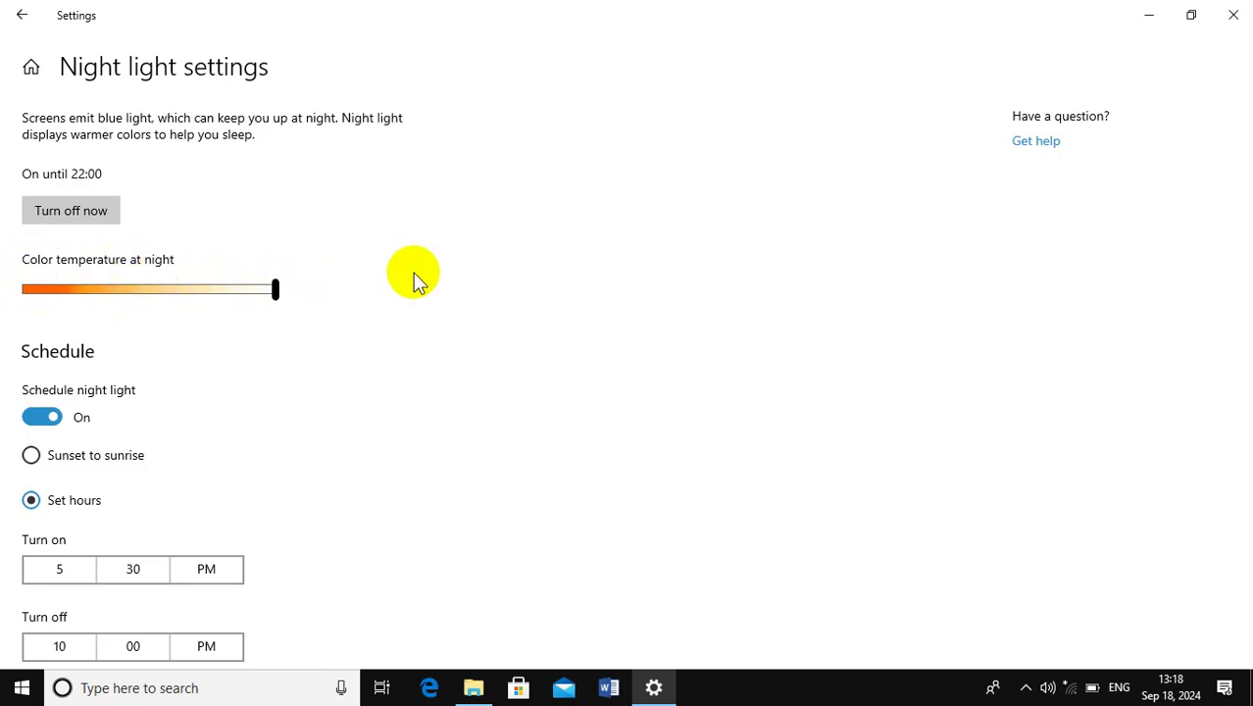
left_click(196, 292)
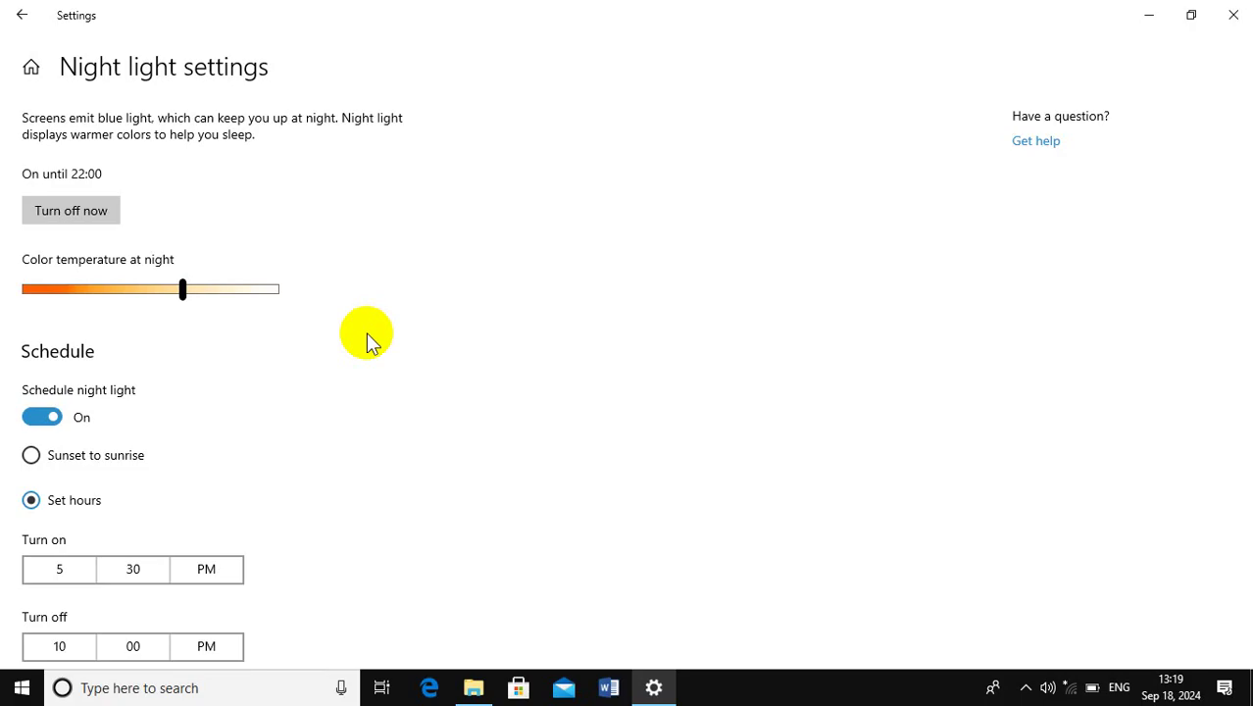
- Lower the screen brightness to about a quarter of its range using the on-screen brightness overlay
key("XF86MonBrightnessUp")
key("XF86MonBrightnessDown")
key("XF86MonBrightnessDown")
key("XF86MonBrightnessDown")
key("XF86MonBrightnessDown")
key("XF86MonBrightnessDown")
key("XF86MonBrightnessDown")
key("XF86MonBrightnessDown")
key("XF86MonBrightnessDown")
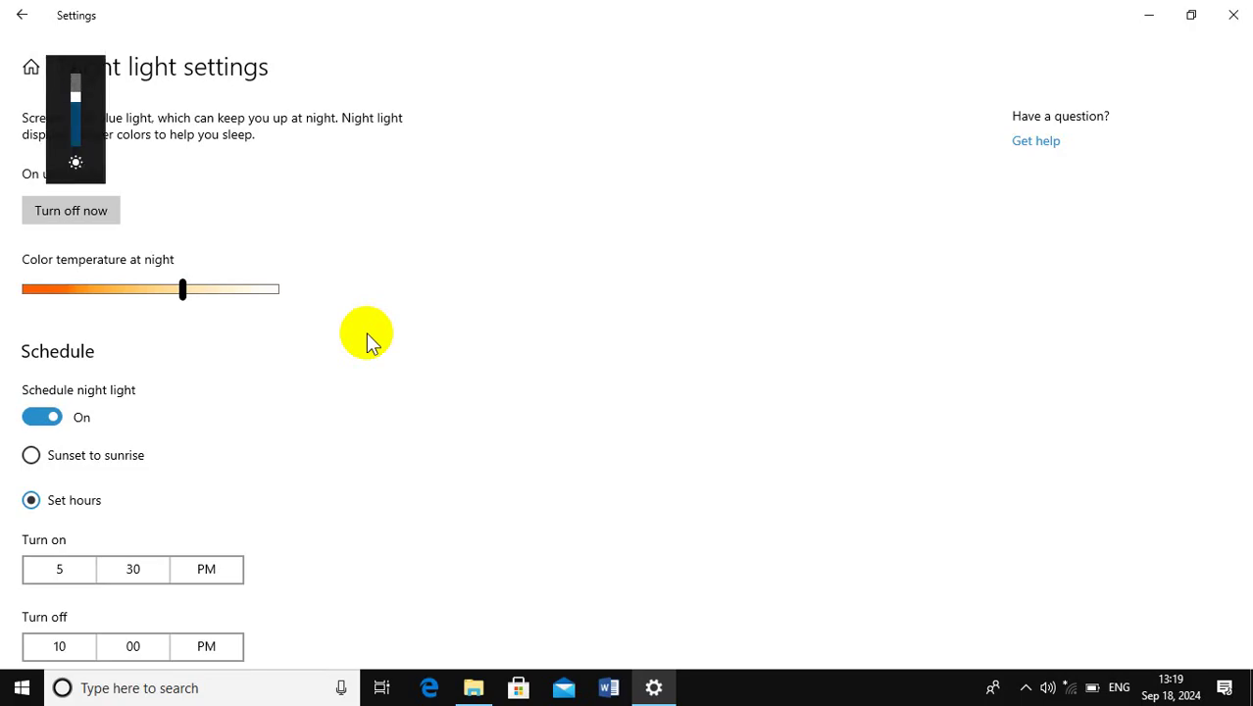
left_click(75, 128)
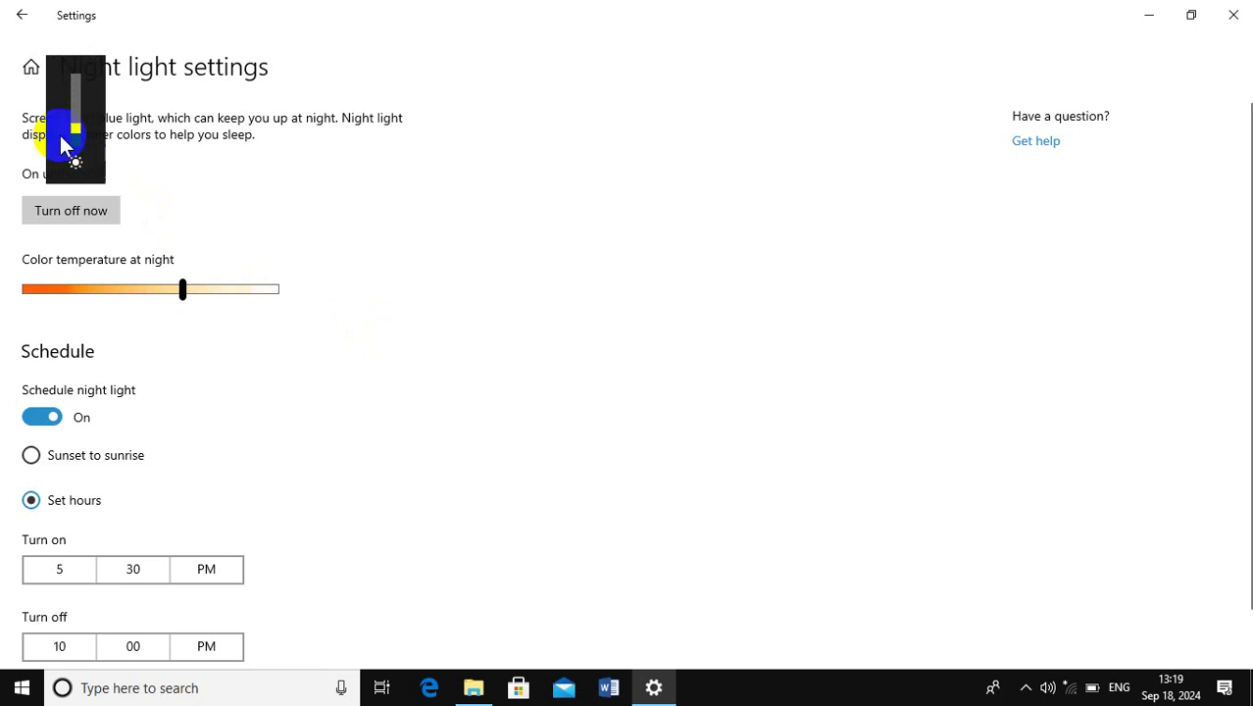
- Raise the screen brightness back to its maximum
key("XF86MonBrightnessUp")
key("XF86MonBrightnessUp")
key("XF86MonBrightnessUp")
key("XF86MonBrightnessUp")
key("XF86MonBrightnessUp")
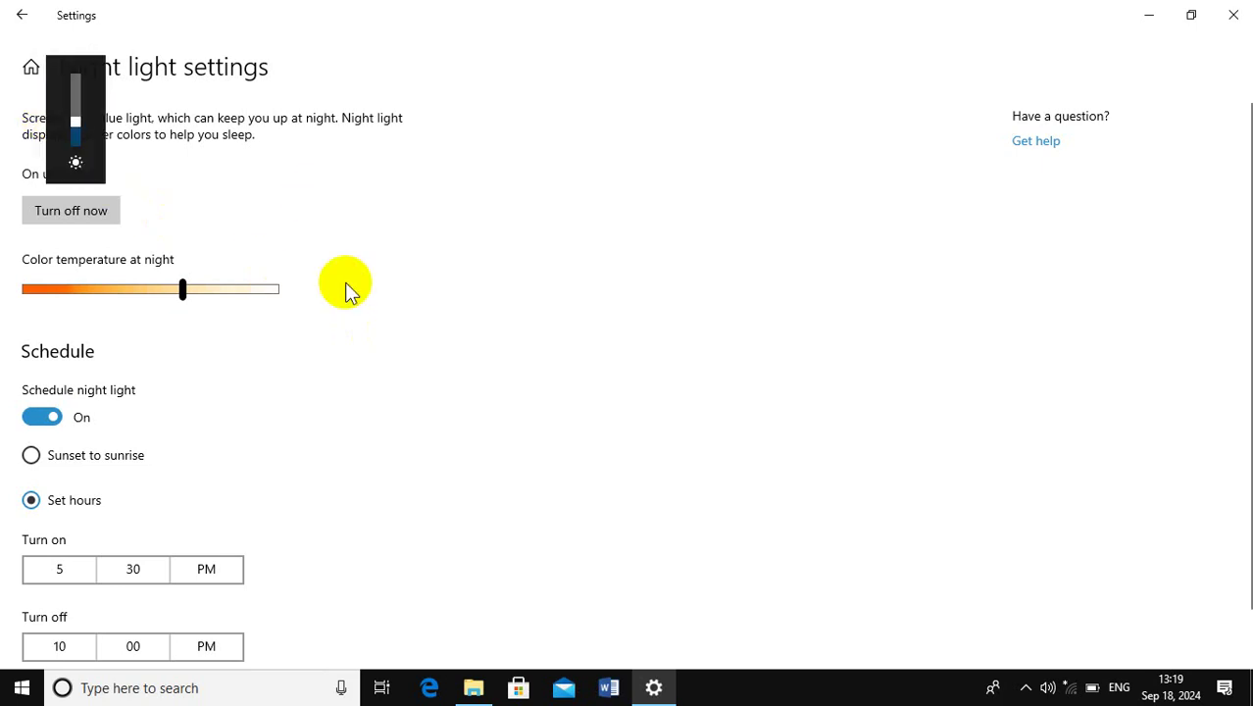
key("XF86MonBrightnessUp")
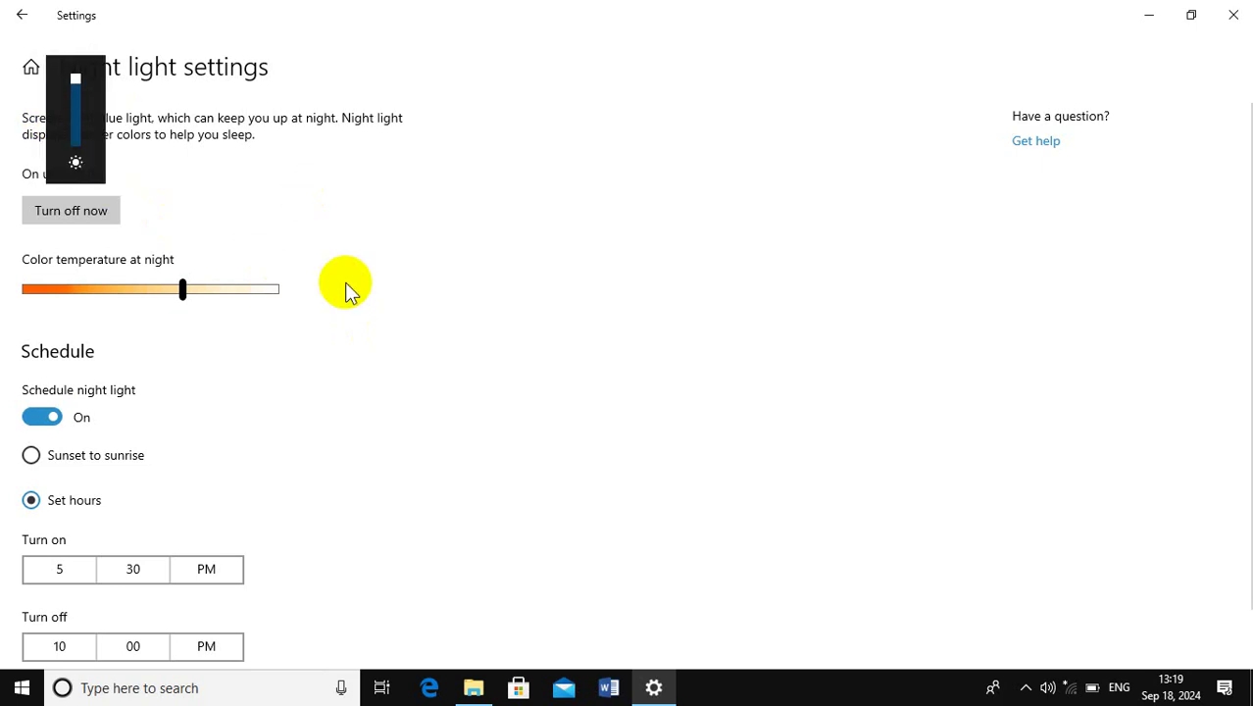
- Make the night color temperature slightly warmer and switch Schedule night light off and back on
left_click(176, 289)
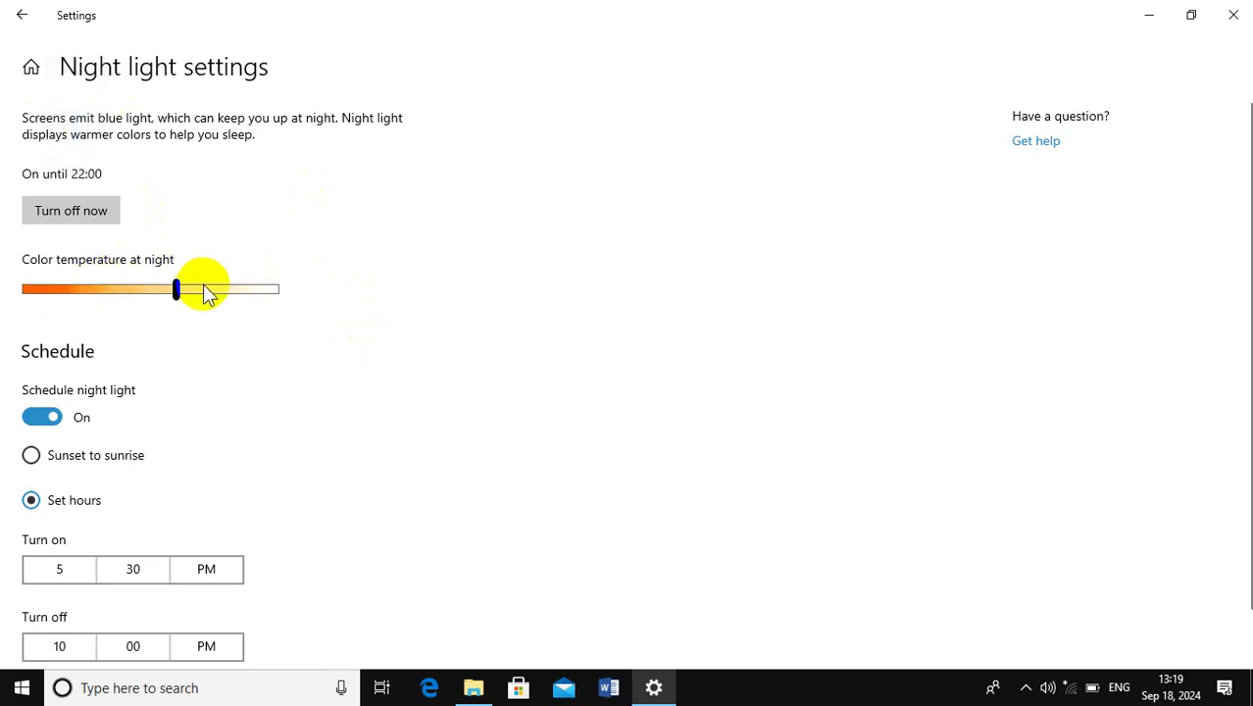
left_click(31, 417)
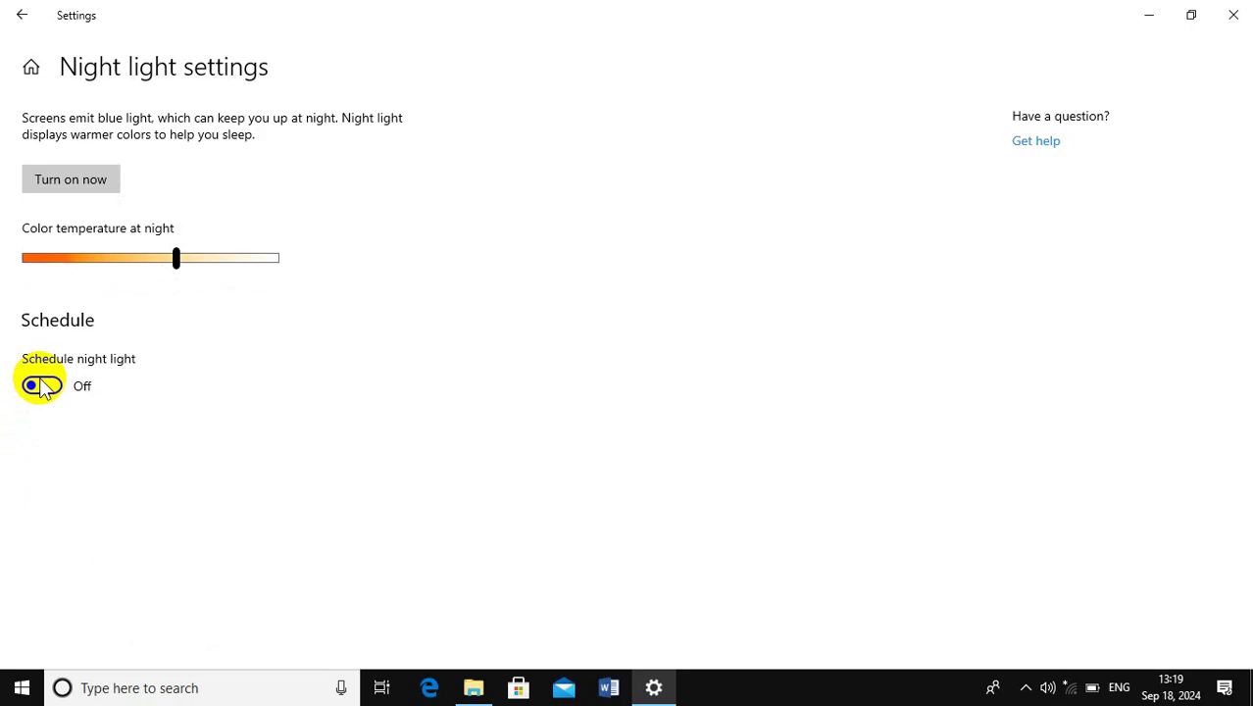
left_click(41, 385)
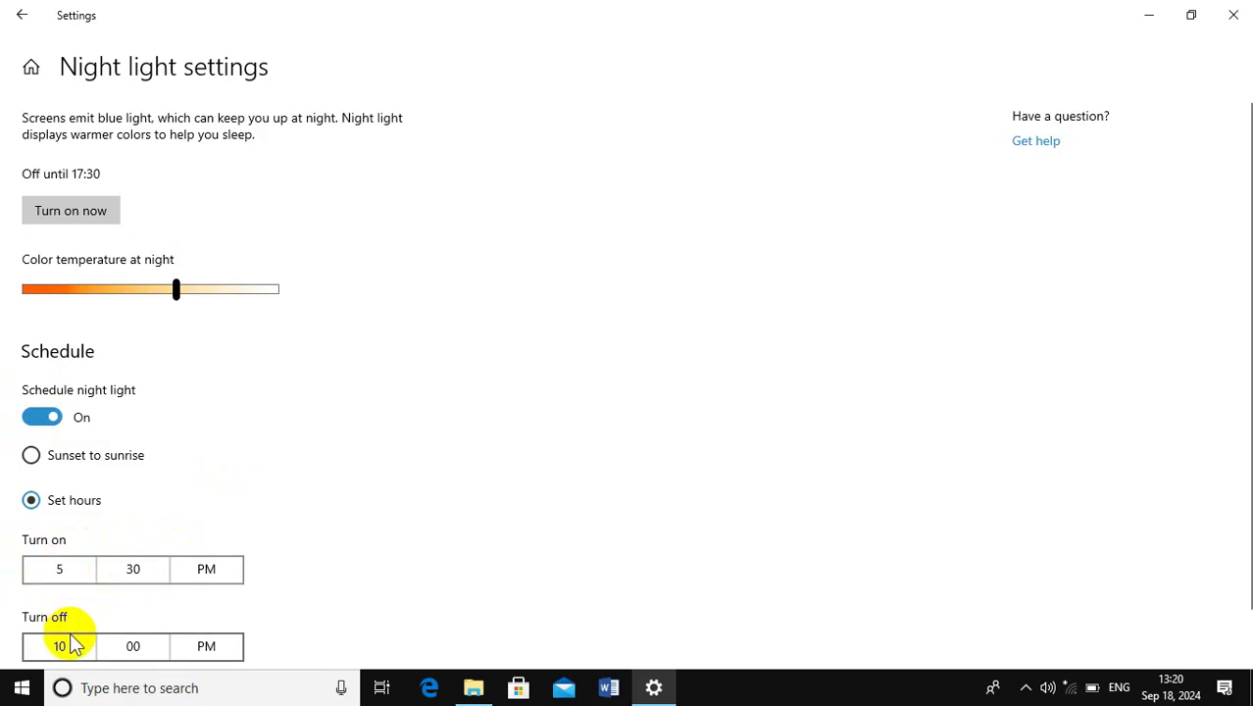
- Set the night light schedule's turn-on time to 6:15 PM
left_click(61, 573)
left_click(59, 498)
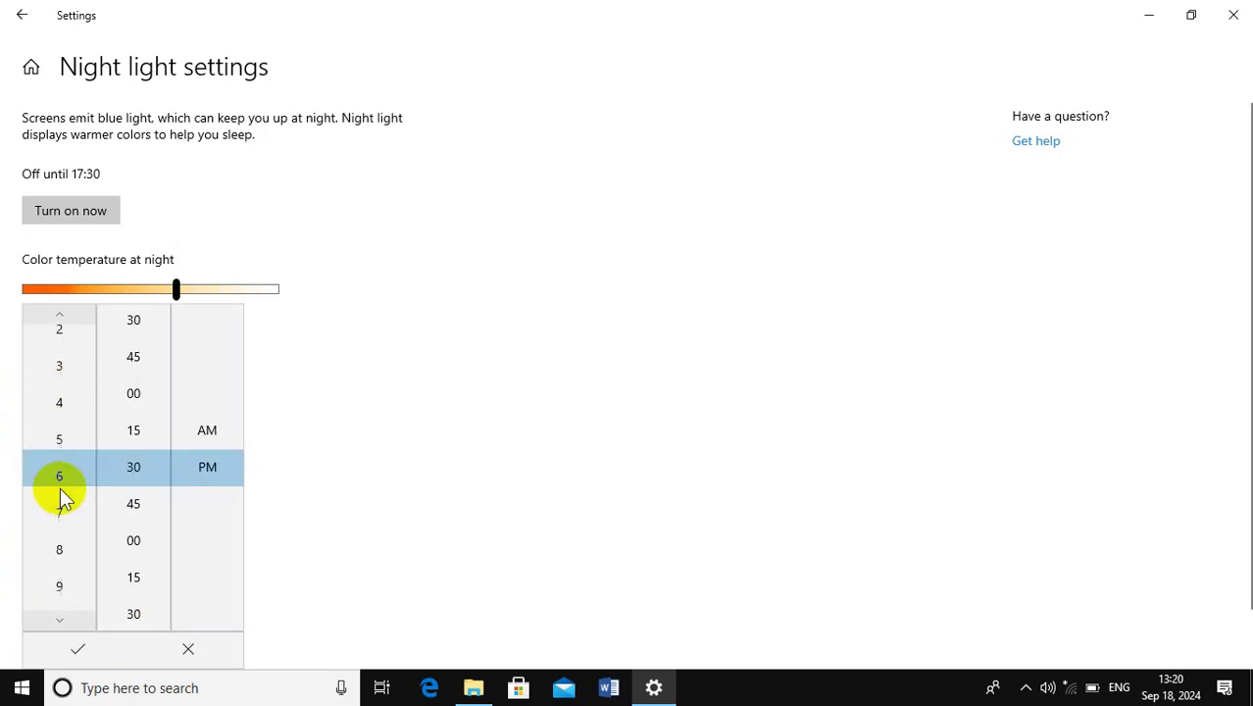
left_click(131, 433)
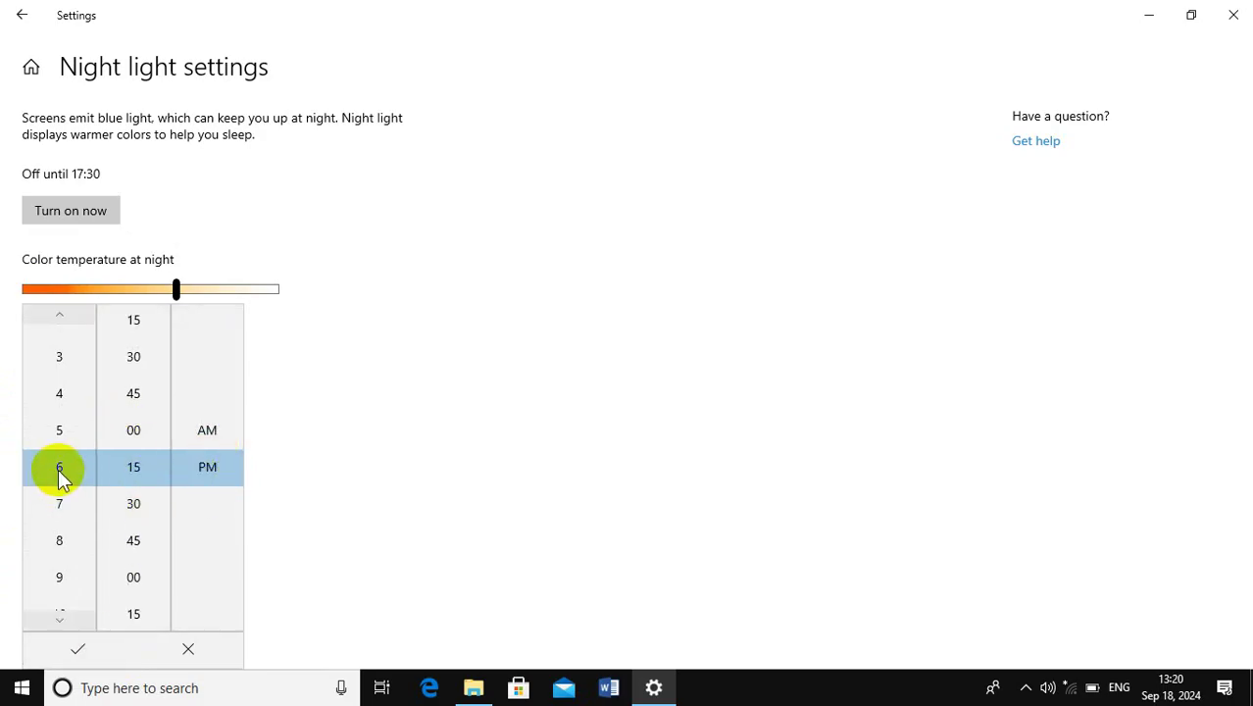
left_click(67, 651)
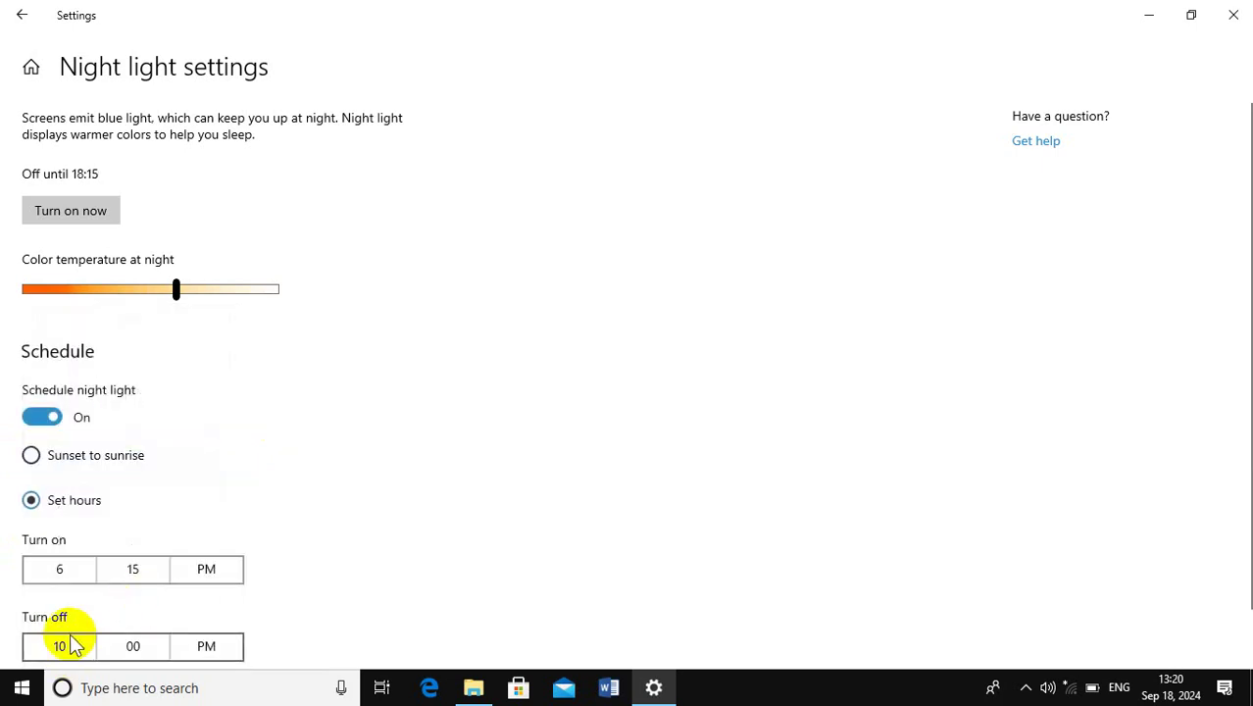
- Set the night light schedule's turn-off time to 10:45 PM
left_click(65, 648)
left_click(69, 436)
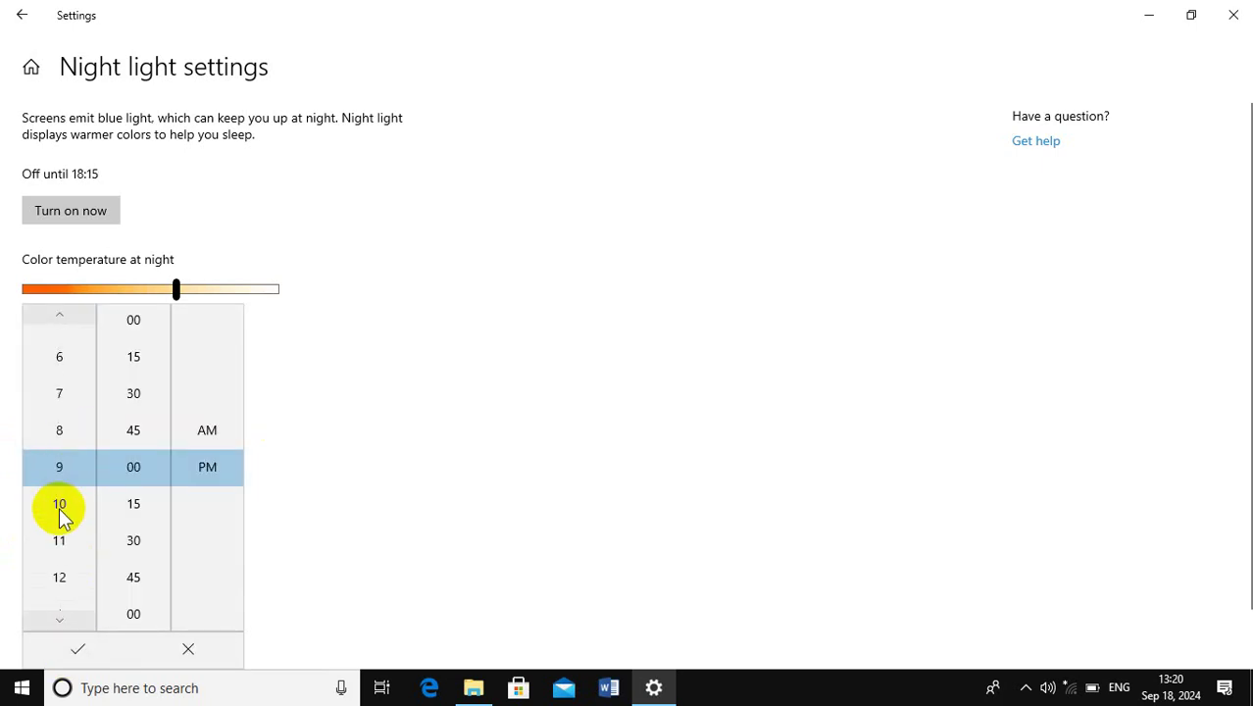
left_click(59, 506)
left_click(143, 443)
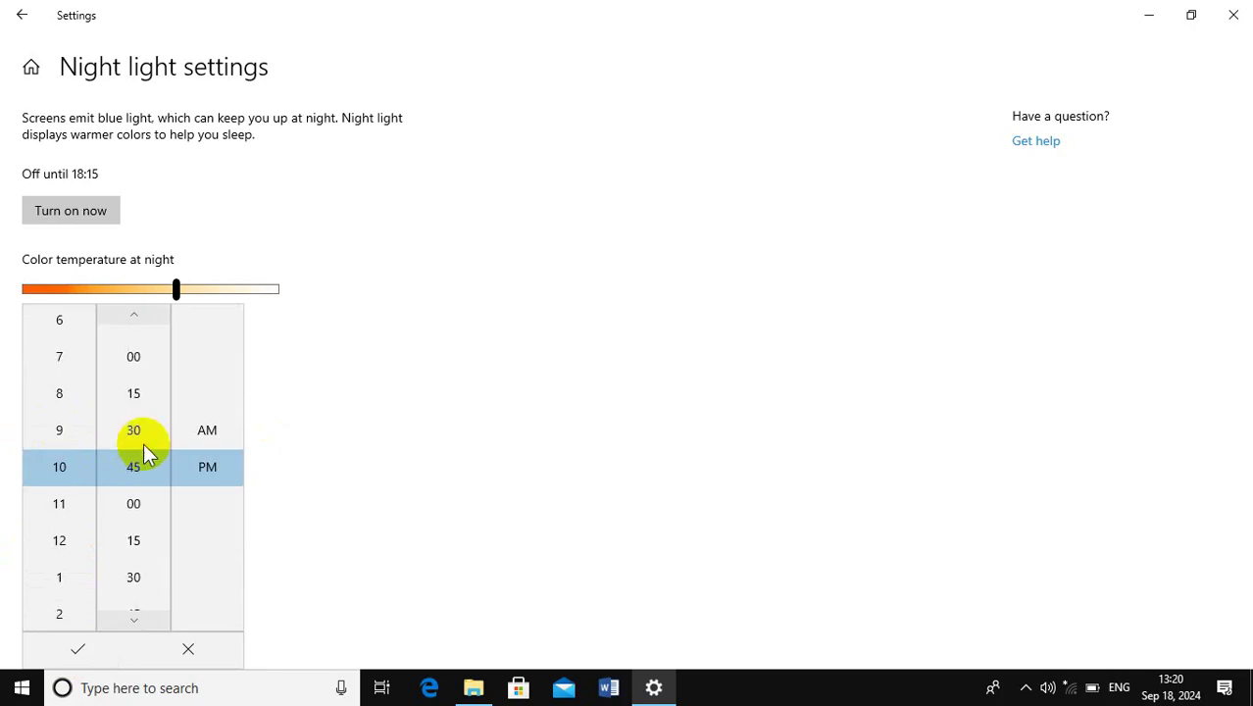
left_click(220, 432)
left_click(211, 502)
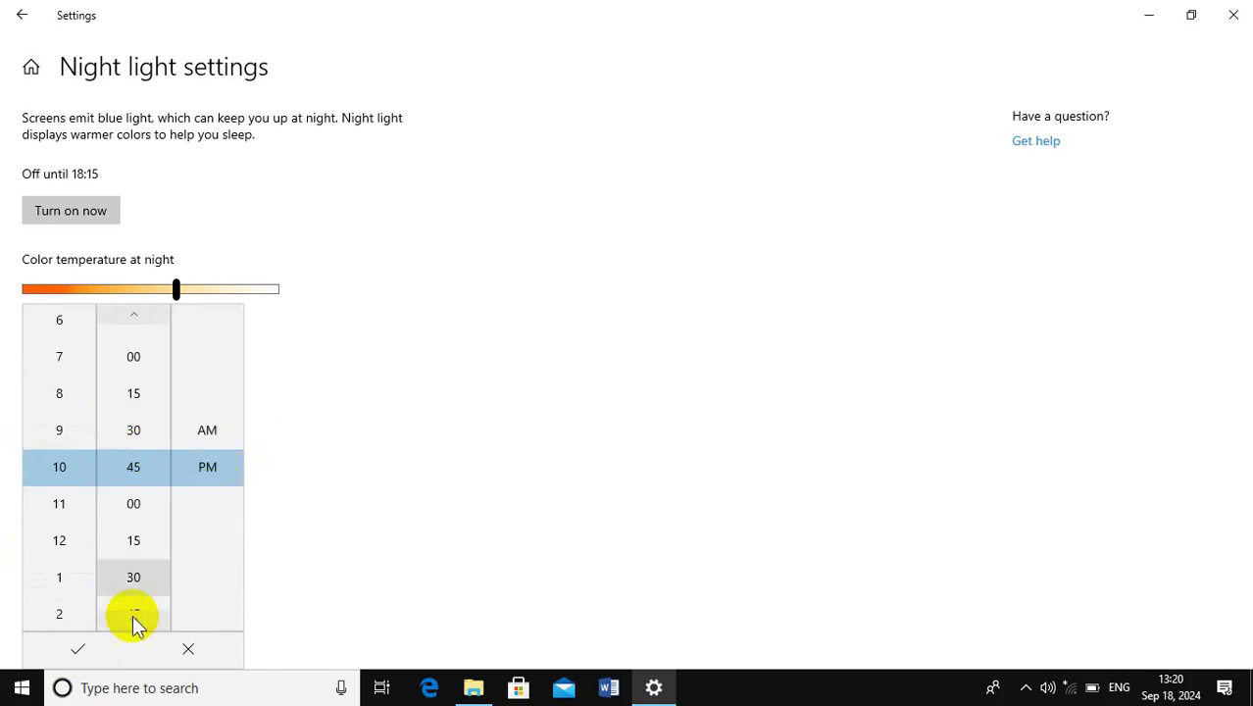
left_click(75, 655)
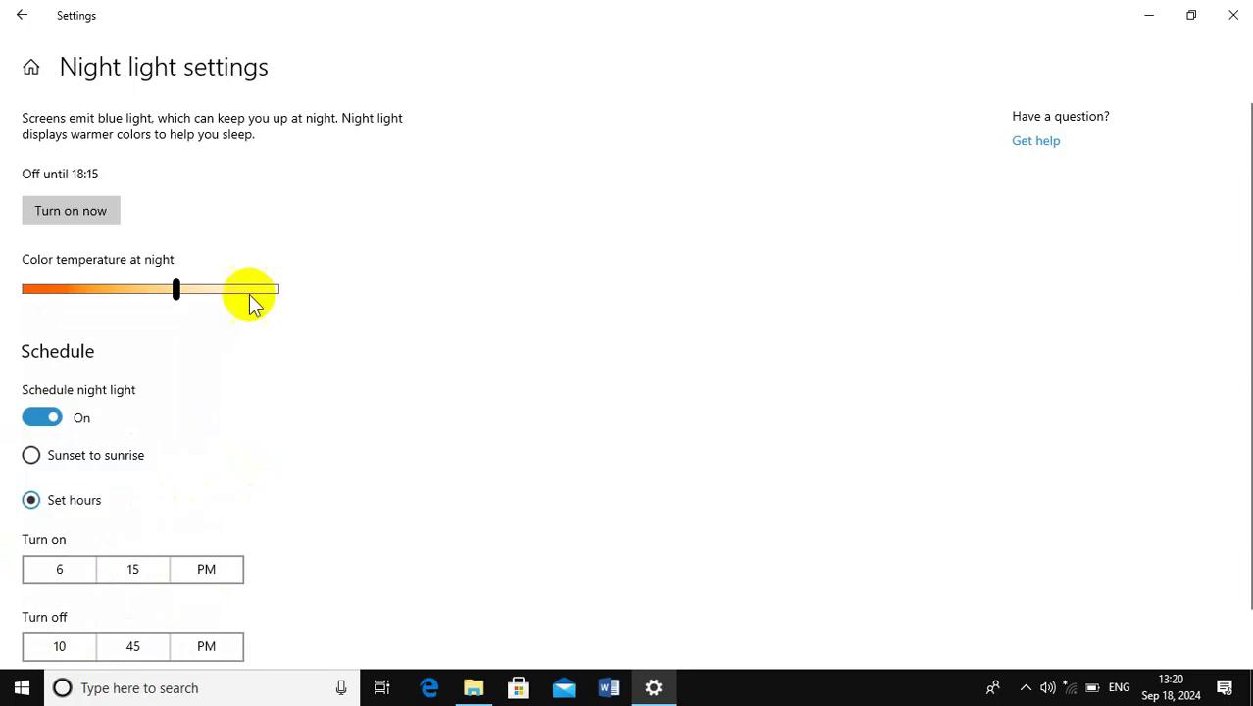
- Warm the night color temperature to about one third of its range, and disable both the night light schedule and night light itself
left_click_drag(172, 294, 106, 286)
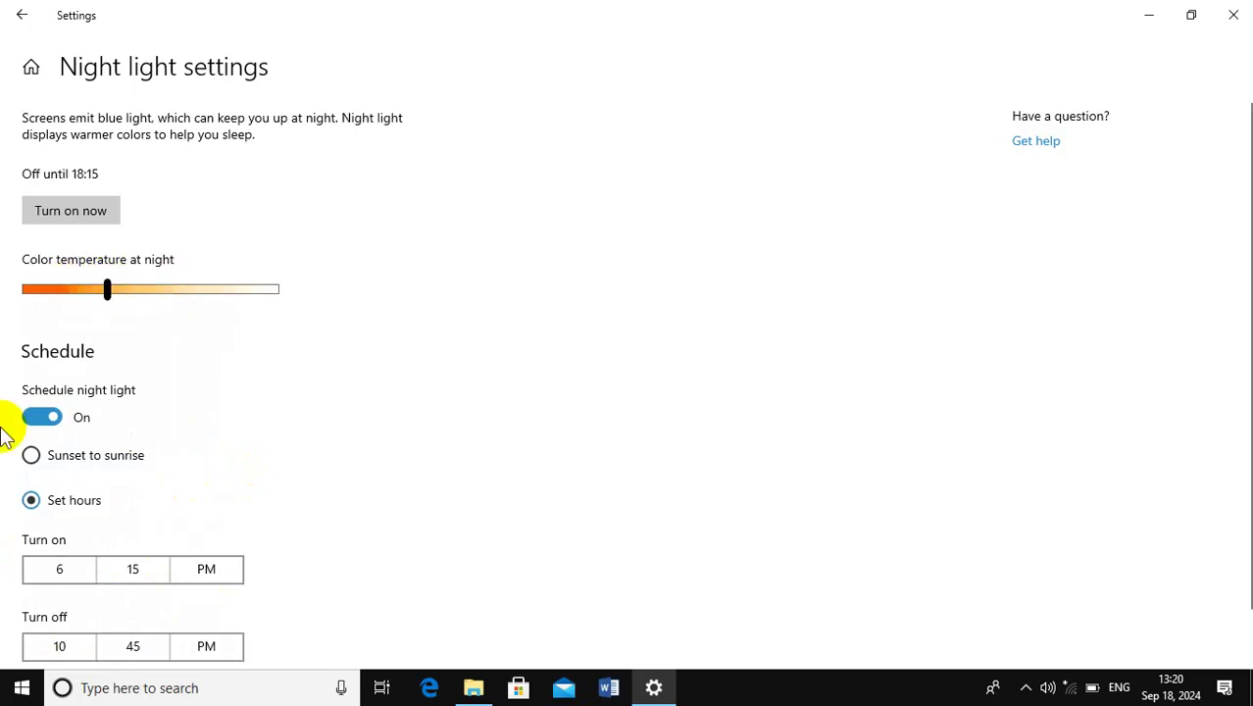
left_click(42, 417)
left_click(74, 184)
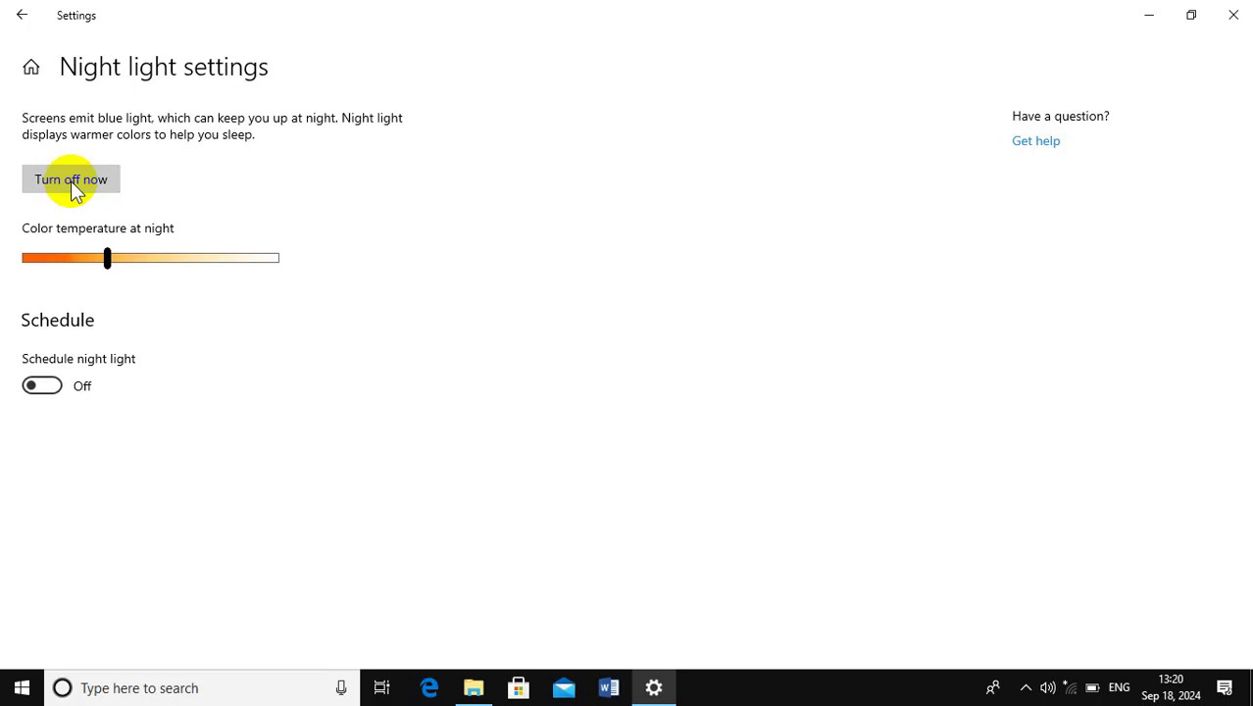
left_click(84, 189)
left_click(23, 15)
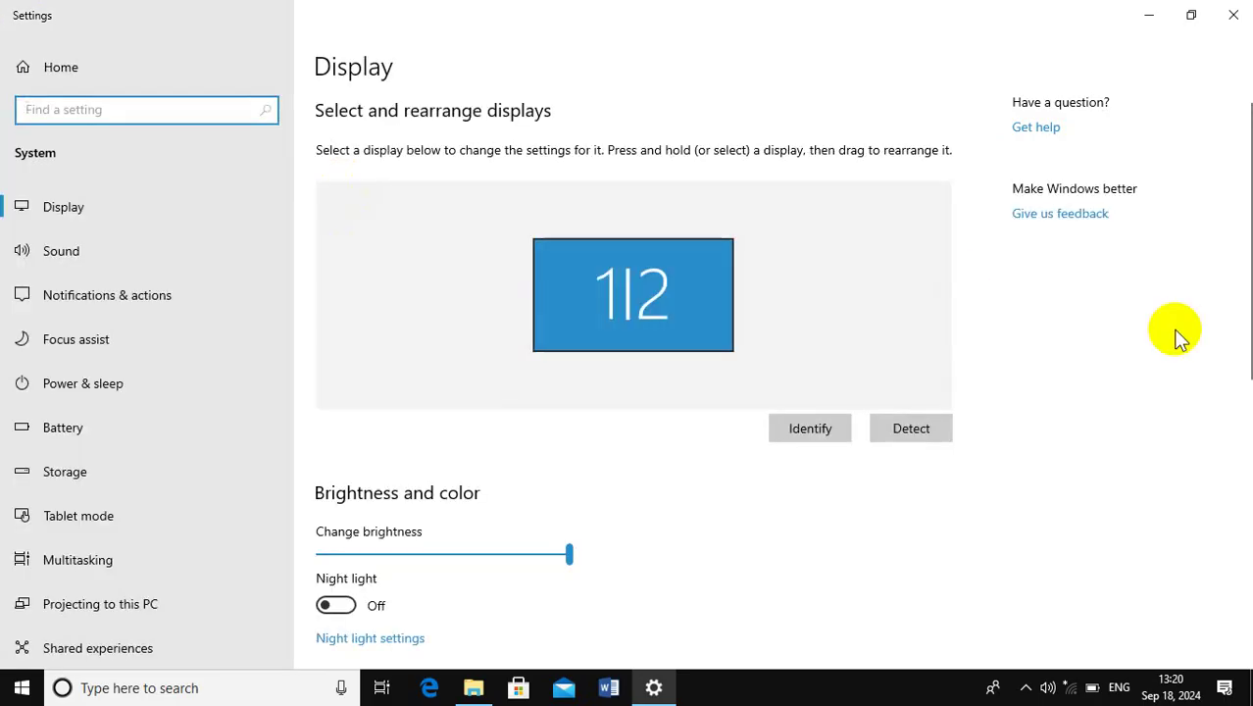
- Try the size of text, apps, and other items at 125% and set it back to 100% (Recommended)
left_click_drag(1242, 278, 1244, 471)
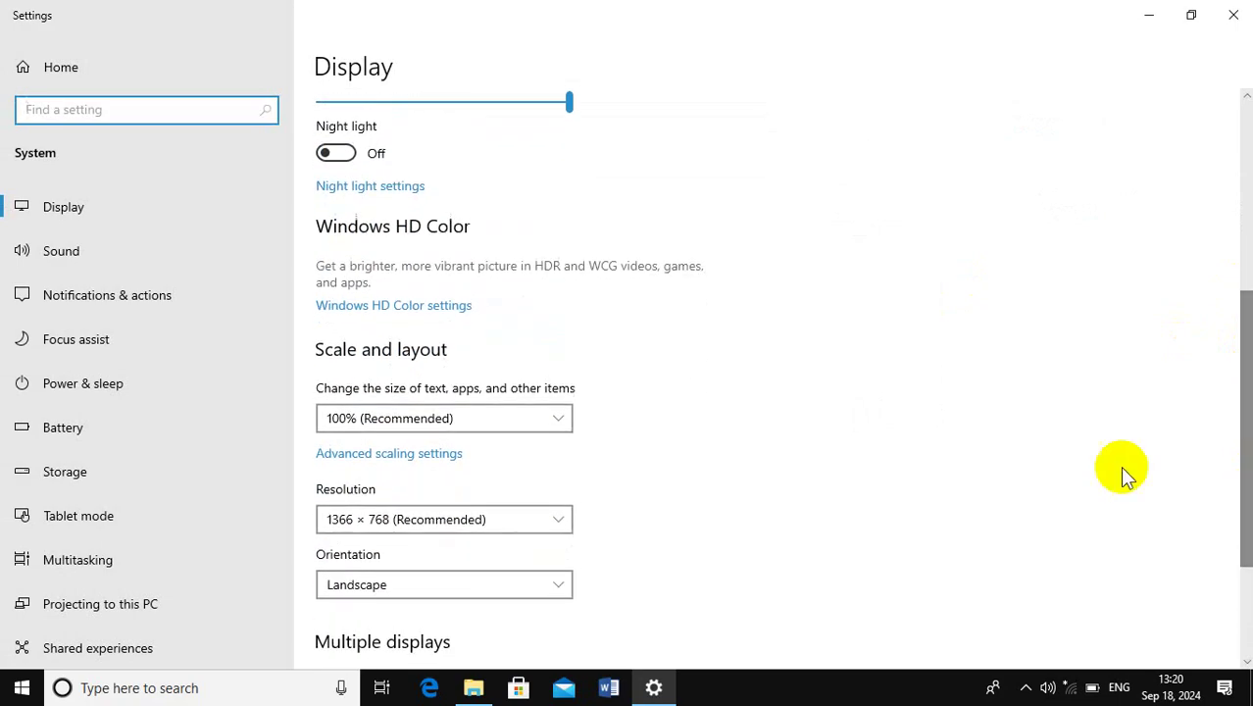
left_click(555, 417)
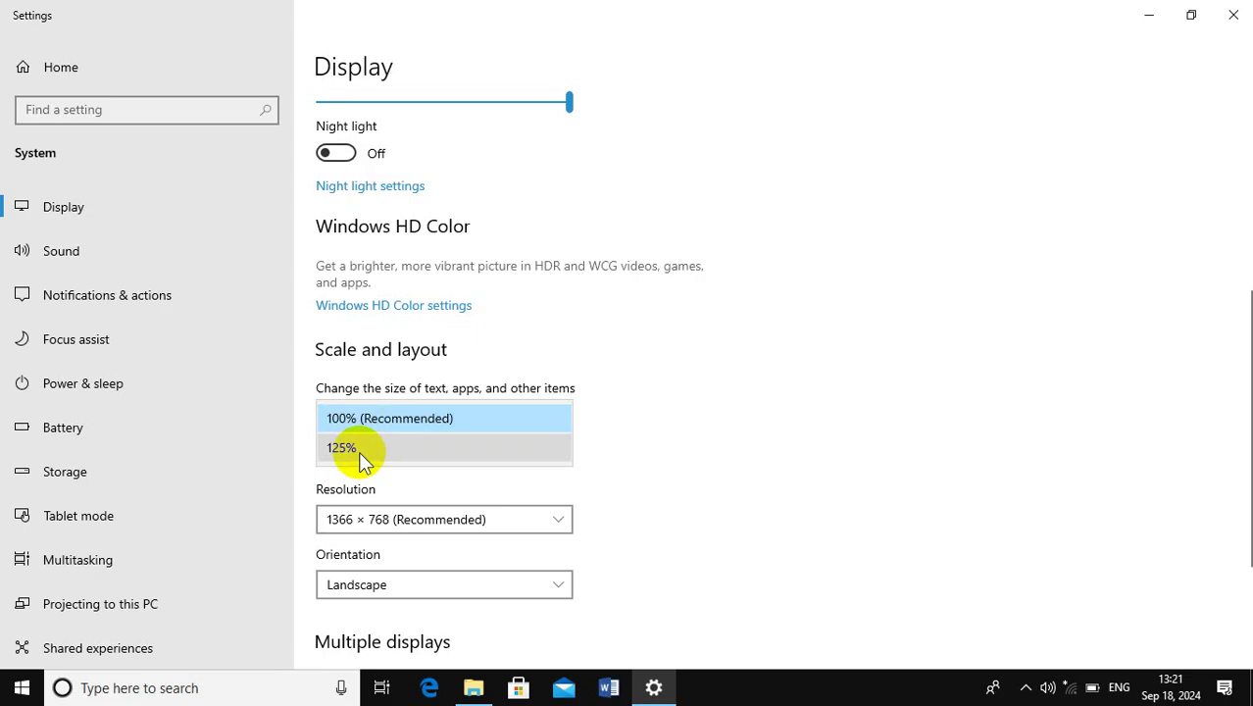
left_click(358, 449)
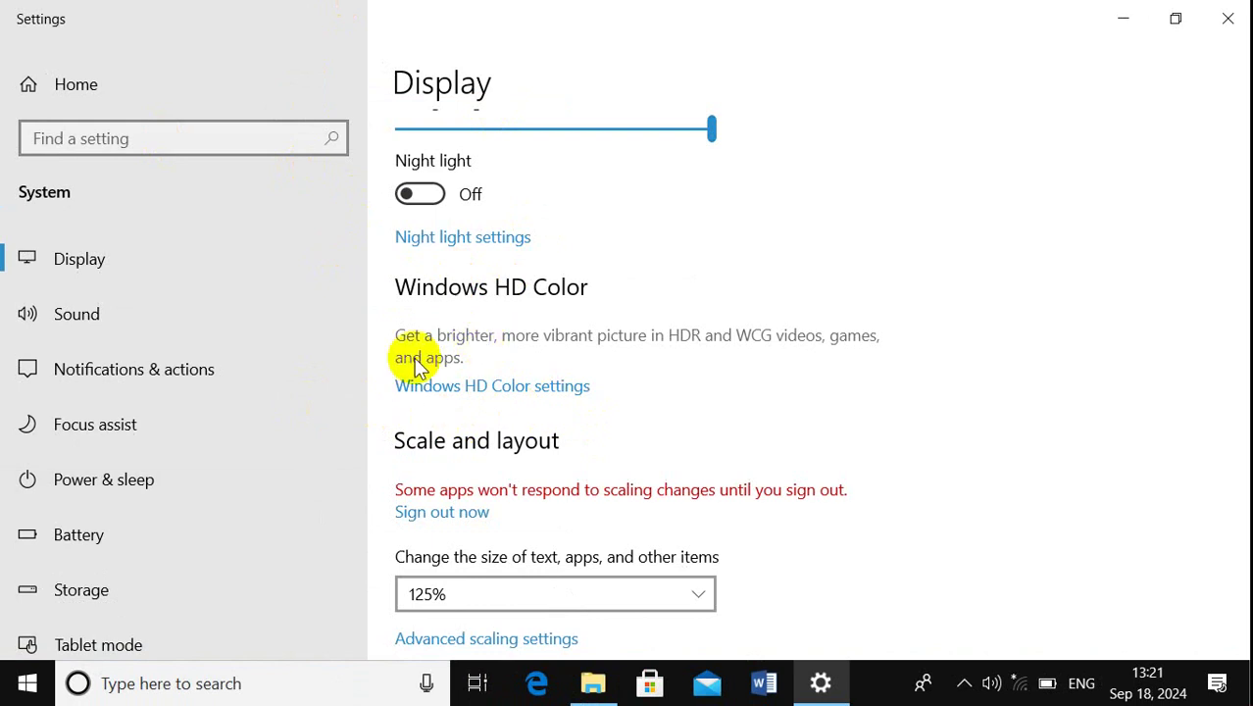
key("alt+Down")
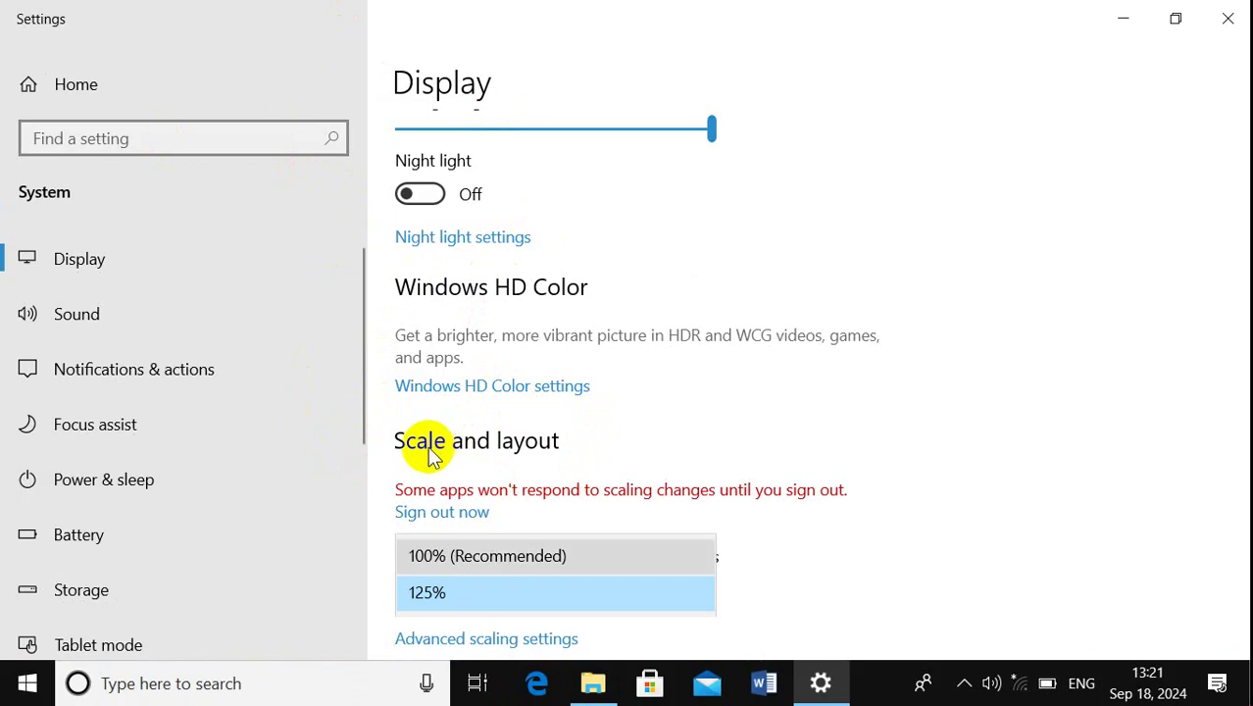
left_click(487, 556)
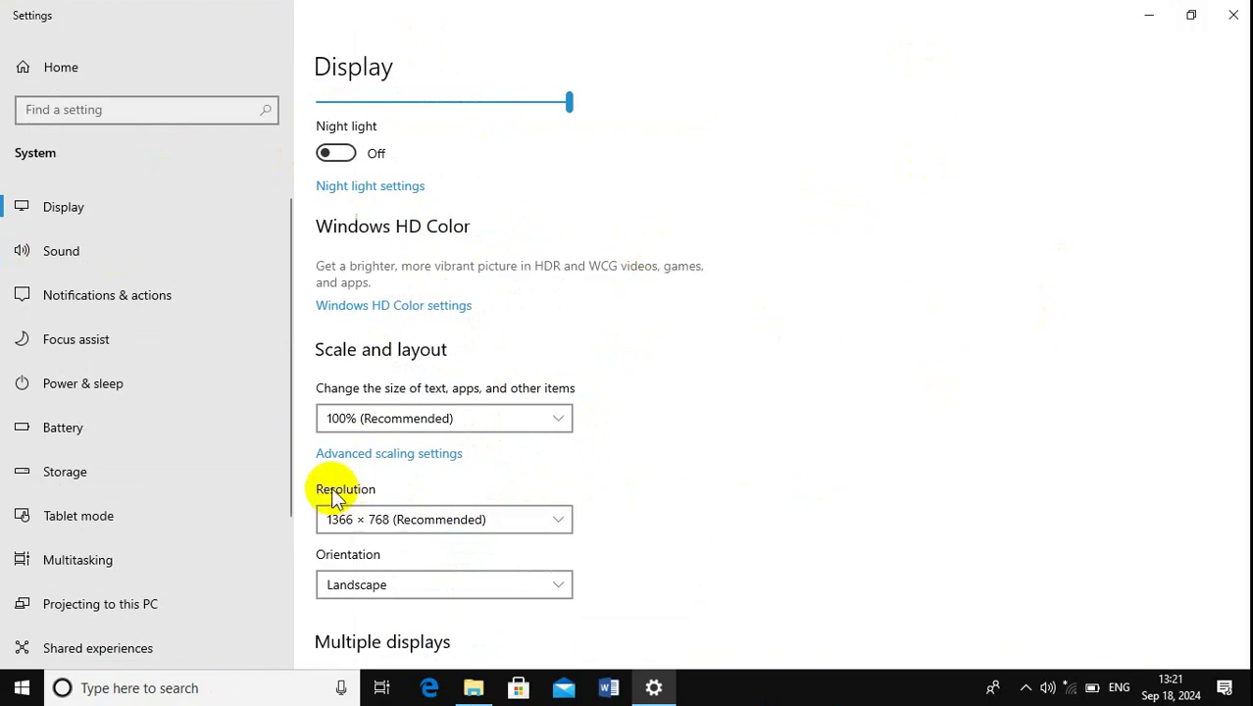
- Review the available display resolutions without changing the current one, and try the Portrait orientation
left_click(555, 528)
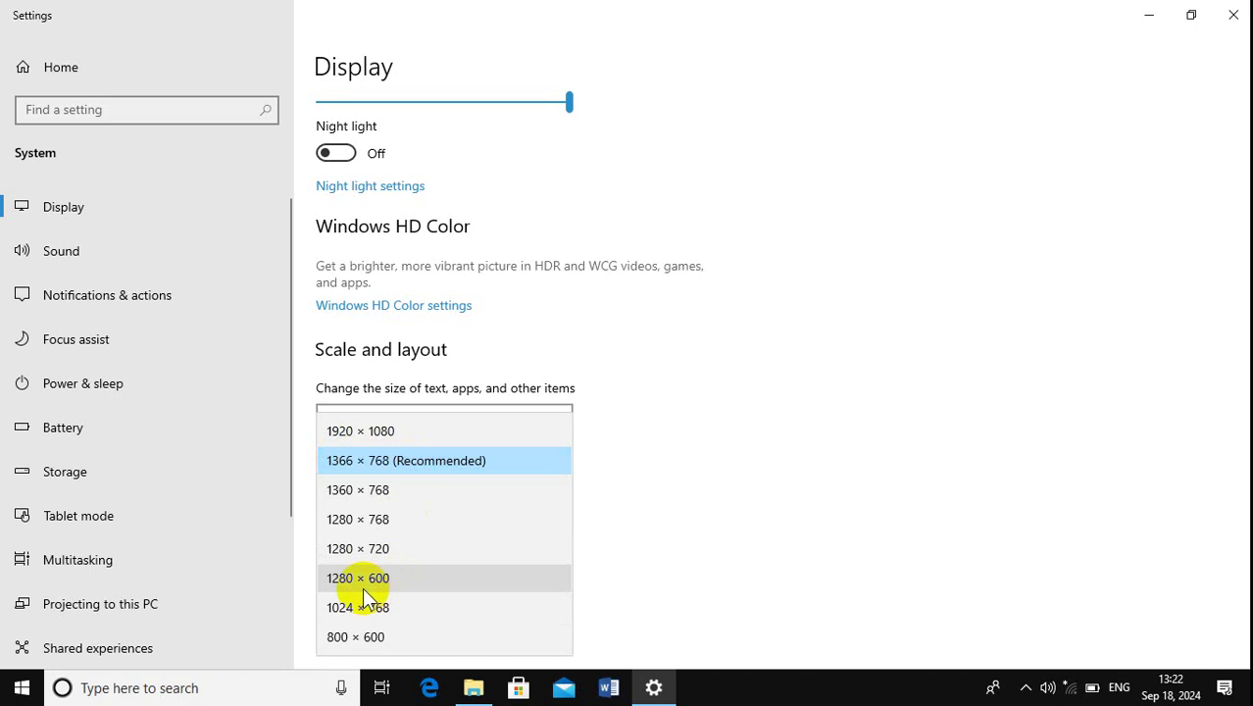
left_click(586, 279)
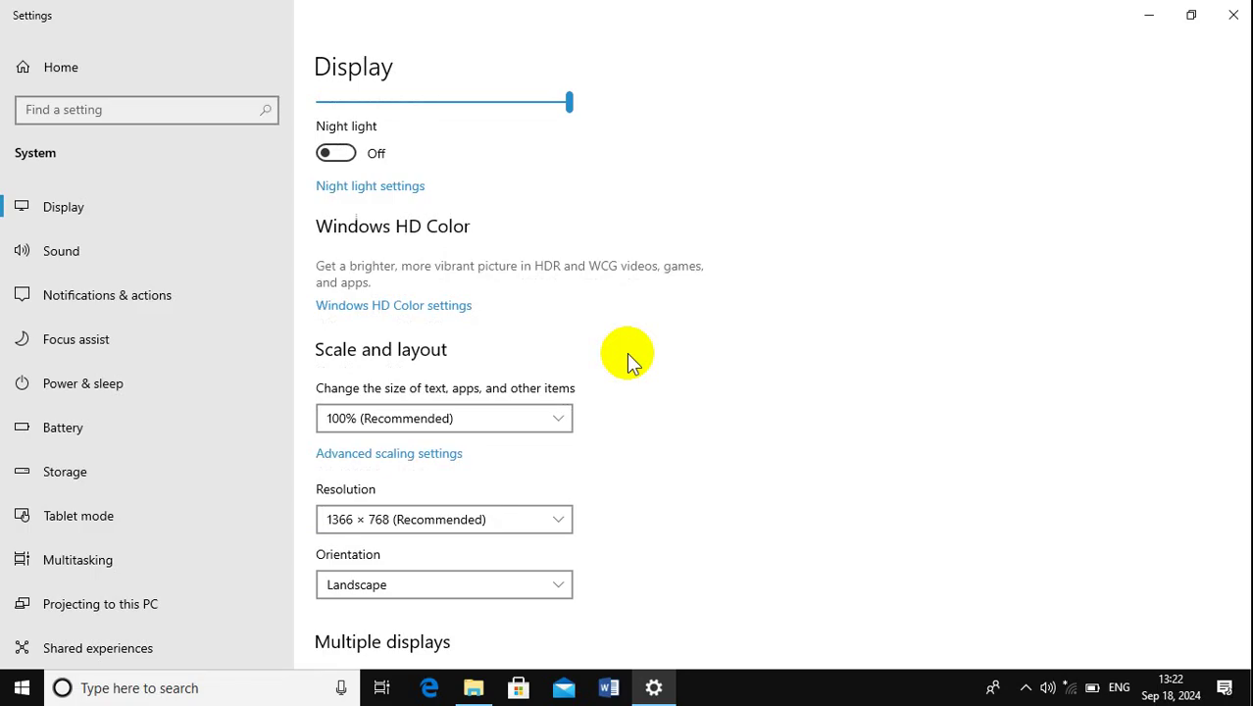
left_click(563, 587)
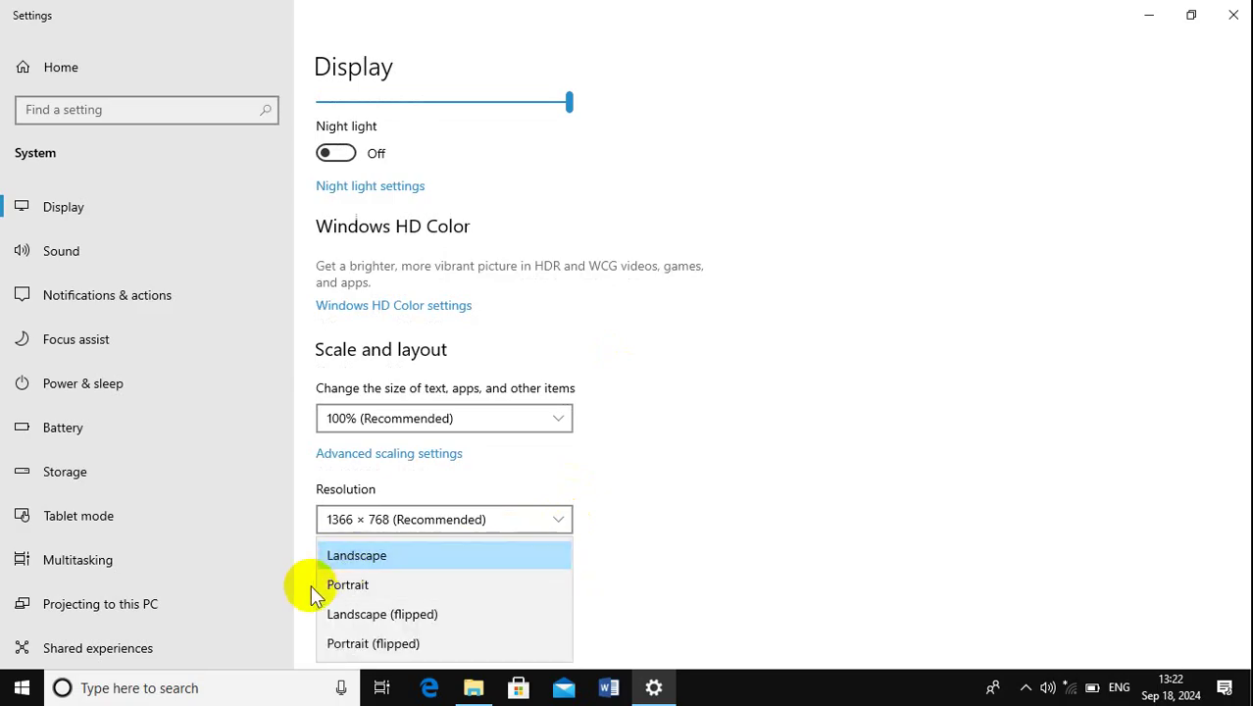
left_click(351, 589)
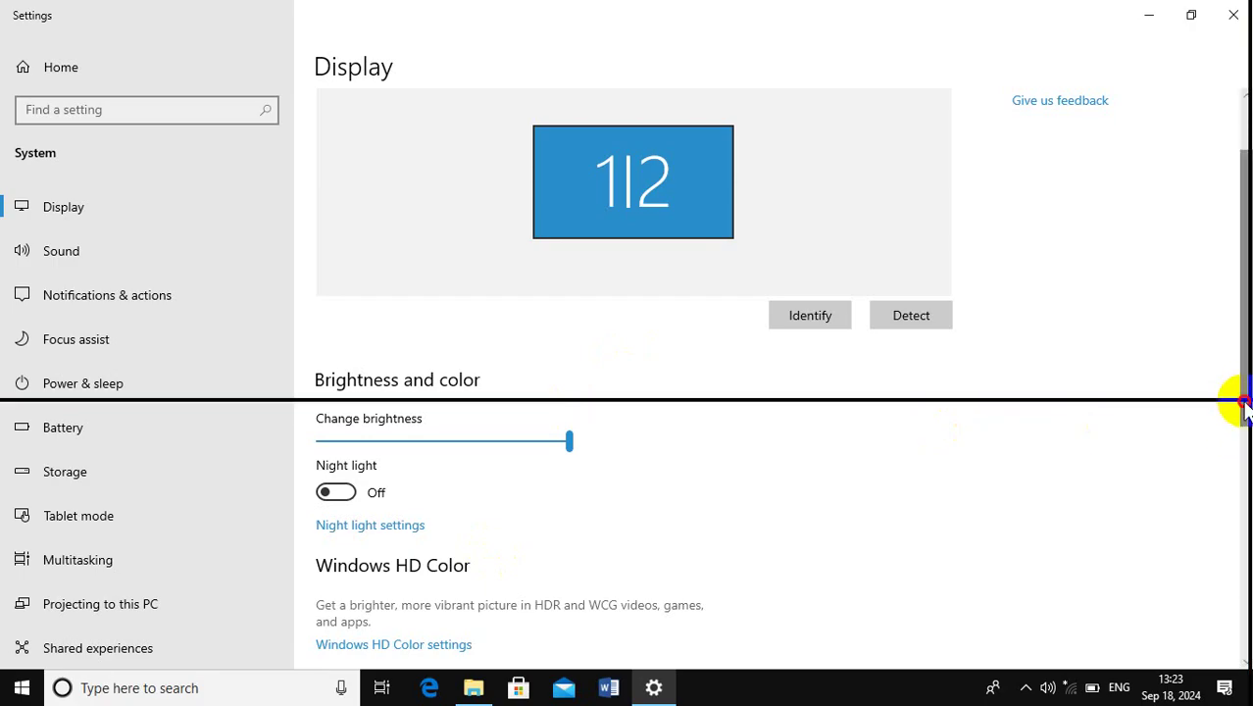
- Try the Landscape (flipped) display orientation and revert to the previous display settings
left_click_drag(1244, 404, 1246, 518)
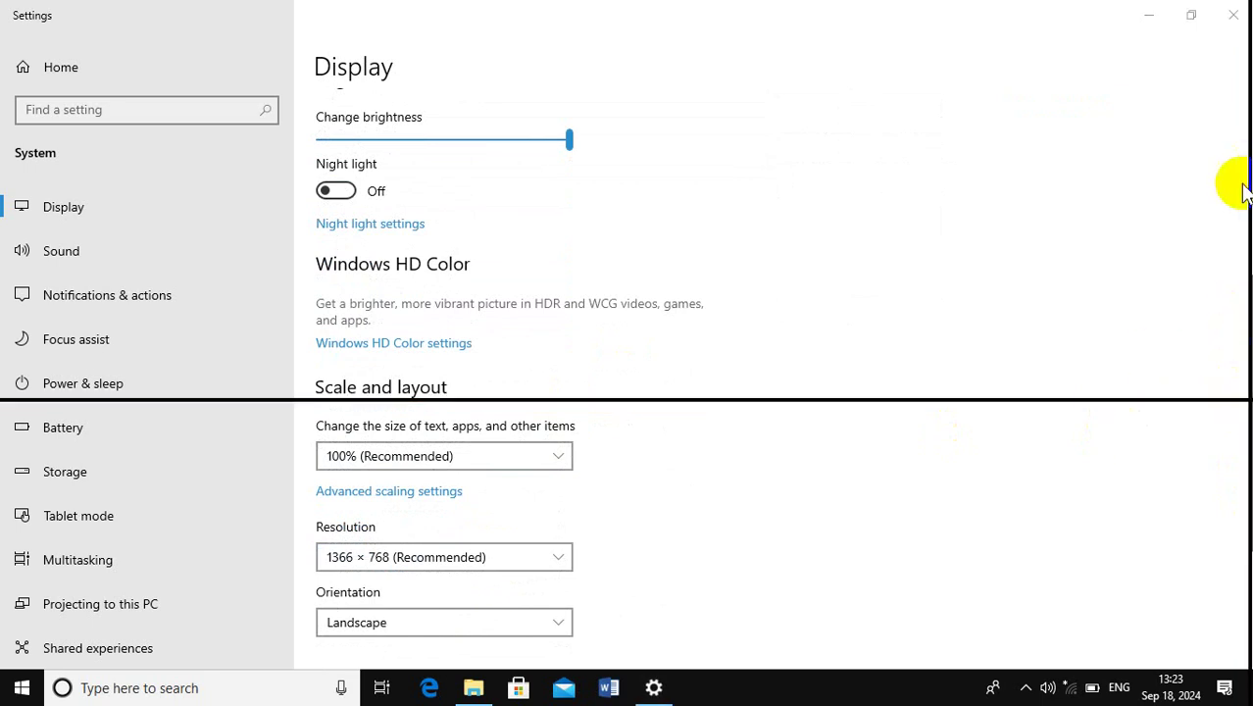
left_click_drag(1240, 419, 1243, 470)
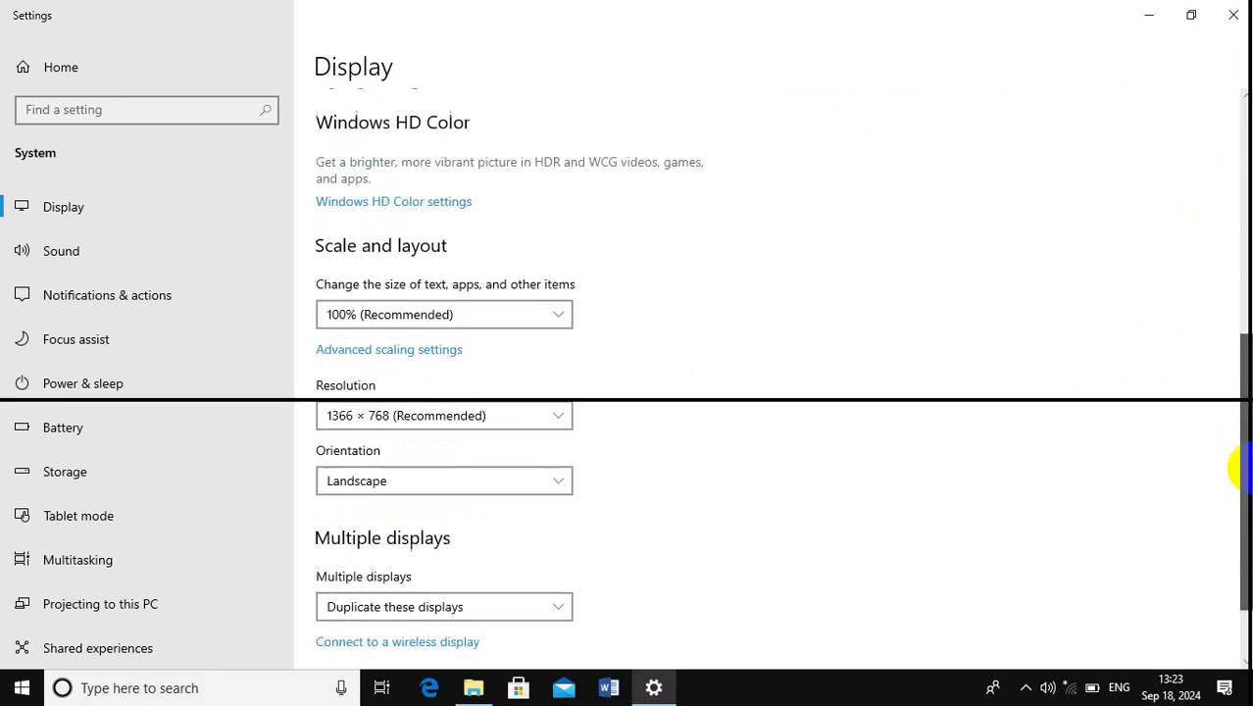
left_click(552, 482)
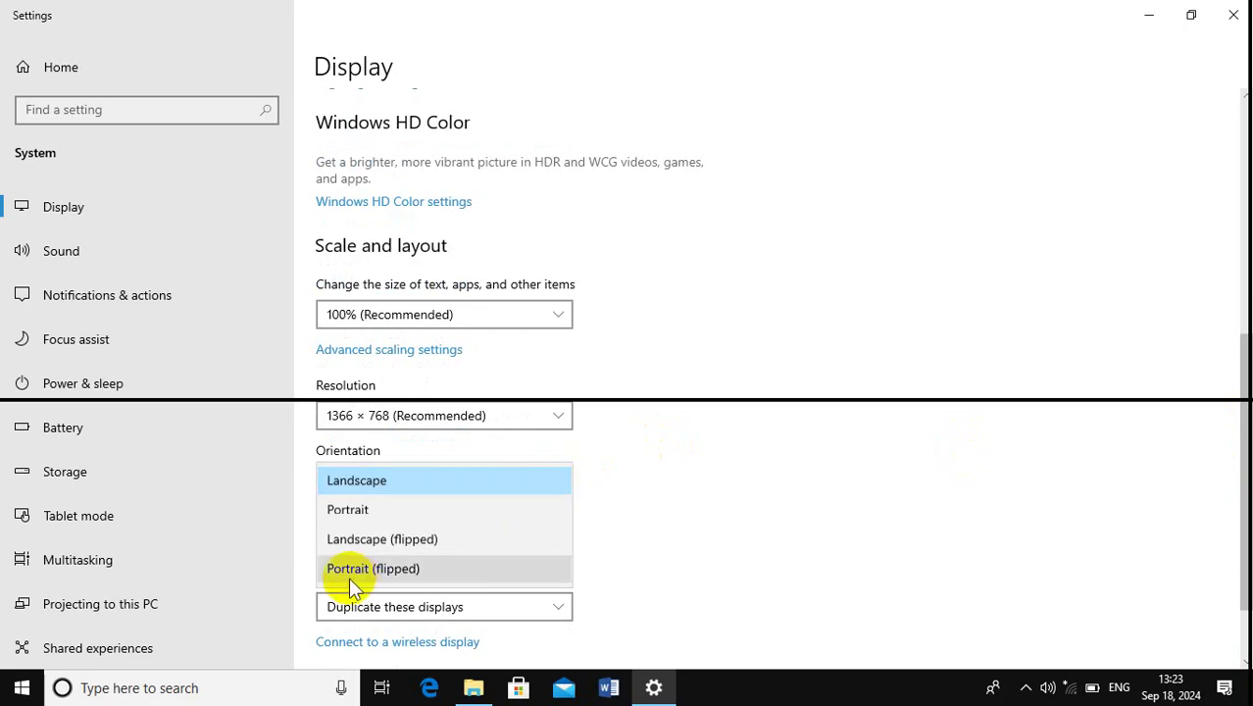
left_click(365, 539)
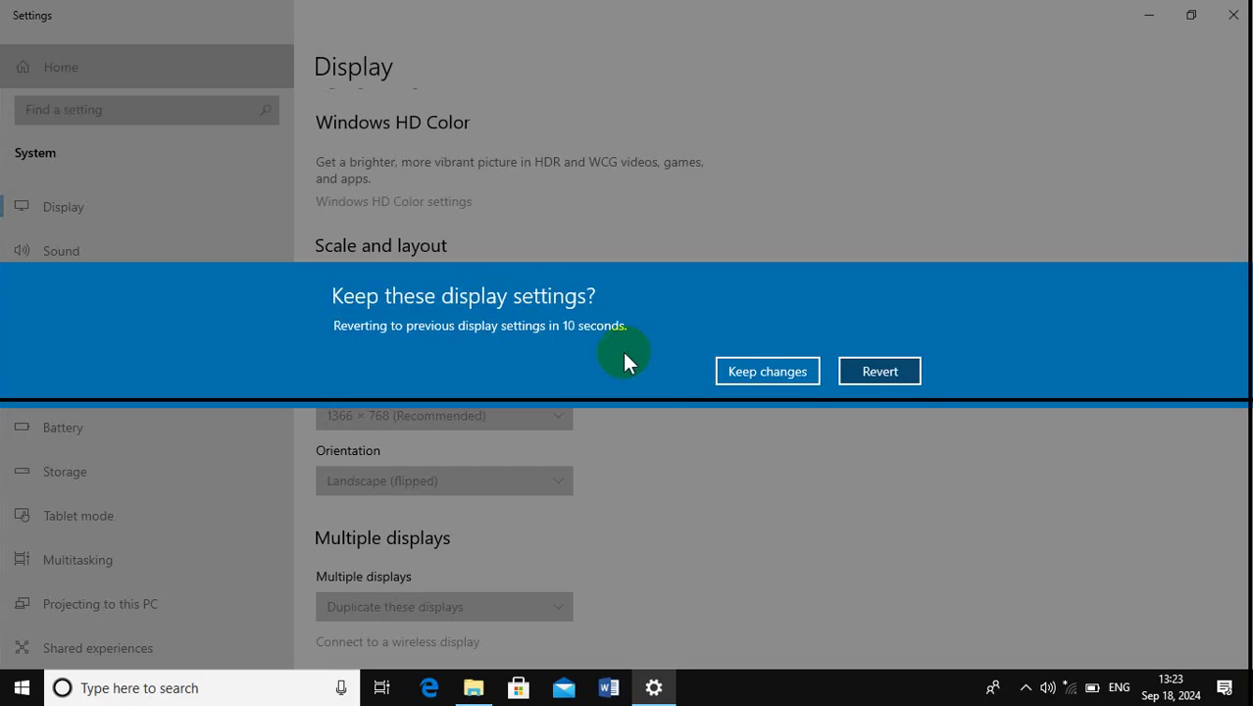
left_click(867, 370)
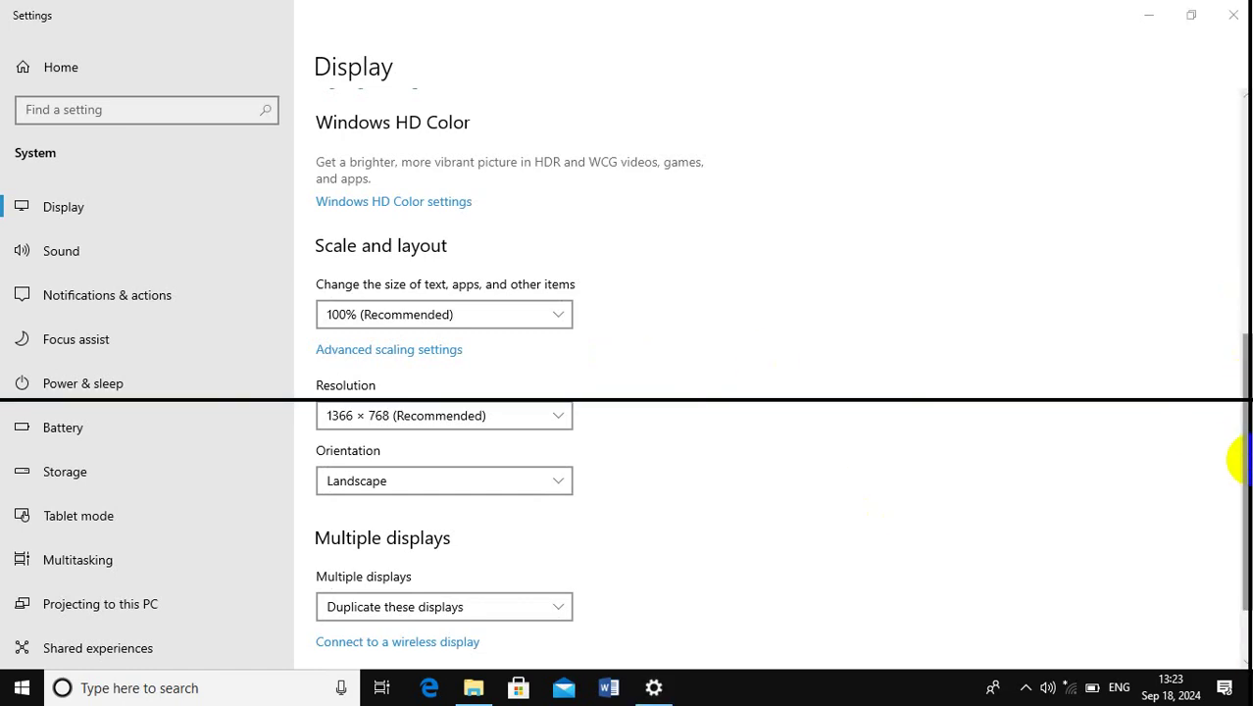
- Review the choices for multiple displays and the matching Windows projection modes, keeping the current display mode
left_click_drag(1240, 458, 1234, 513)
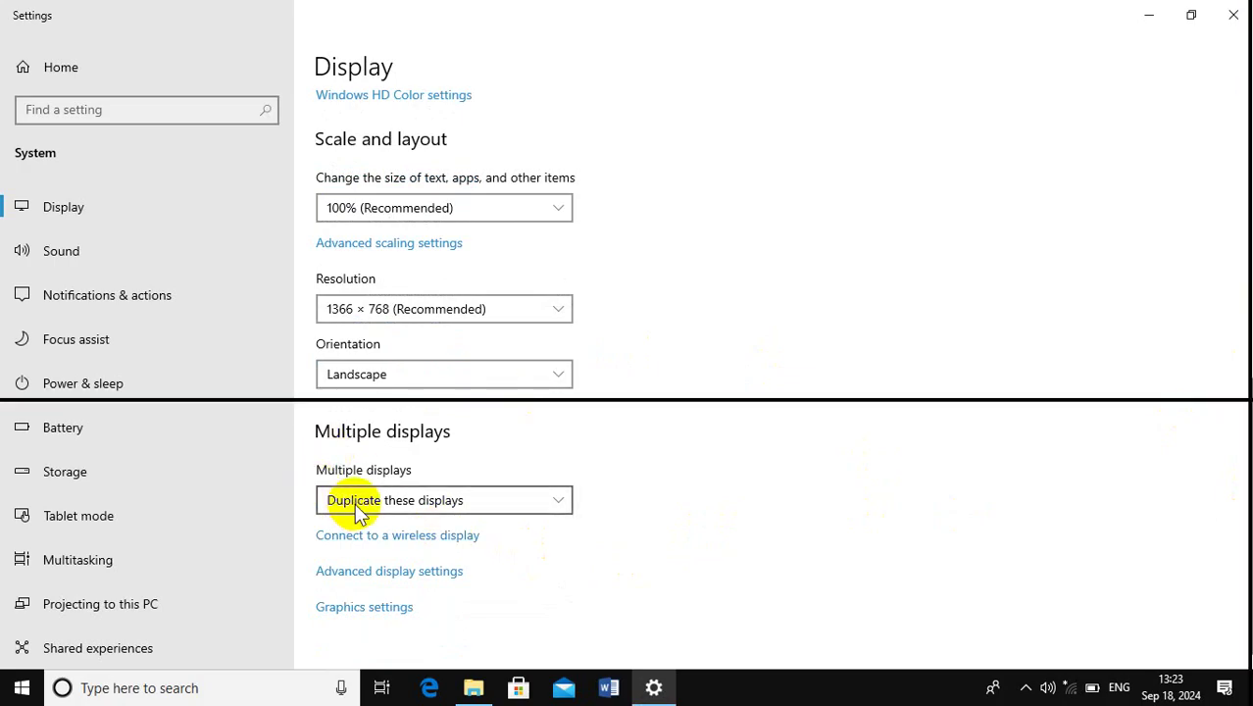
left_click(569, 501)
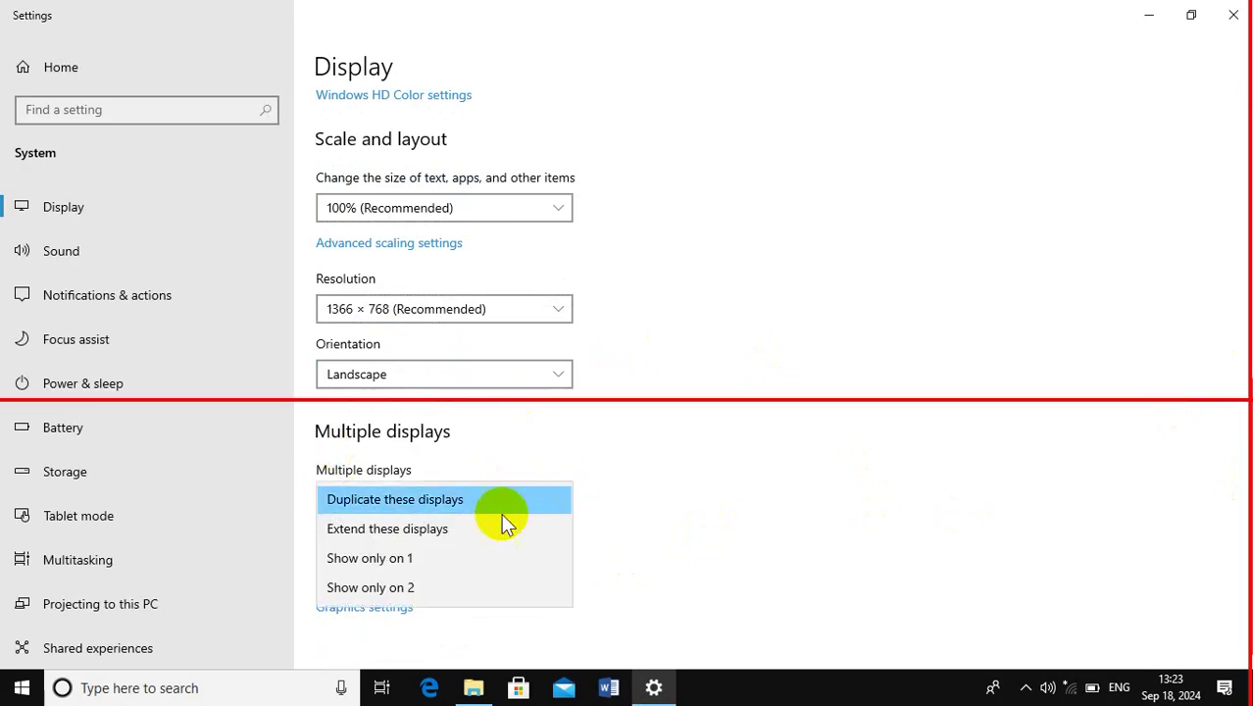
left_click(627, 461)
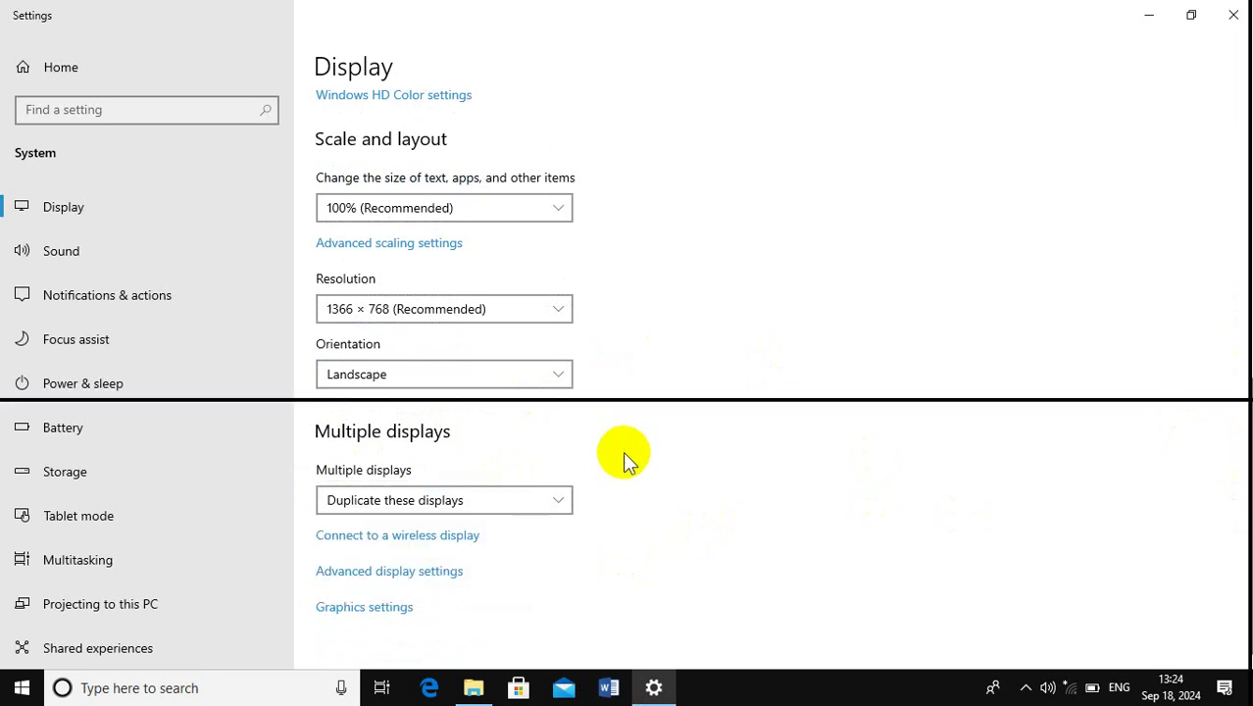
key("super+p")
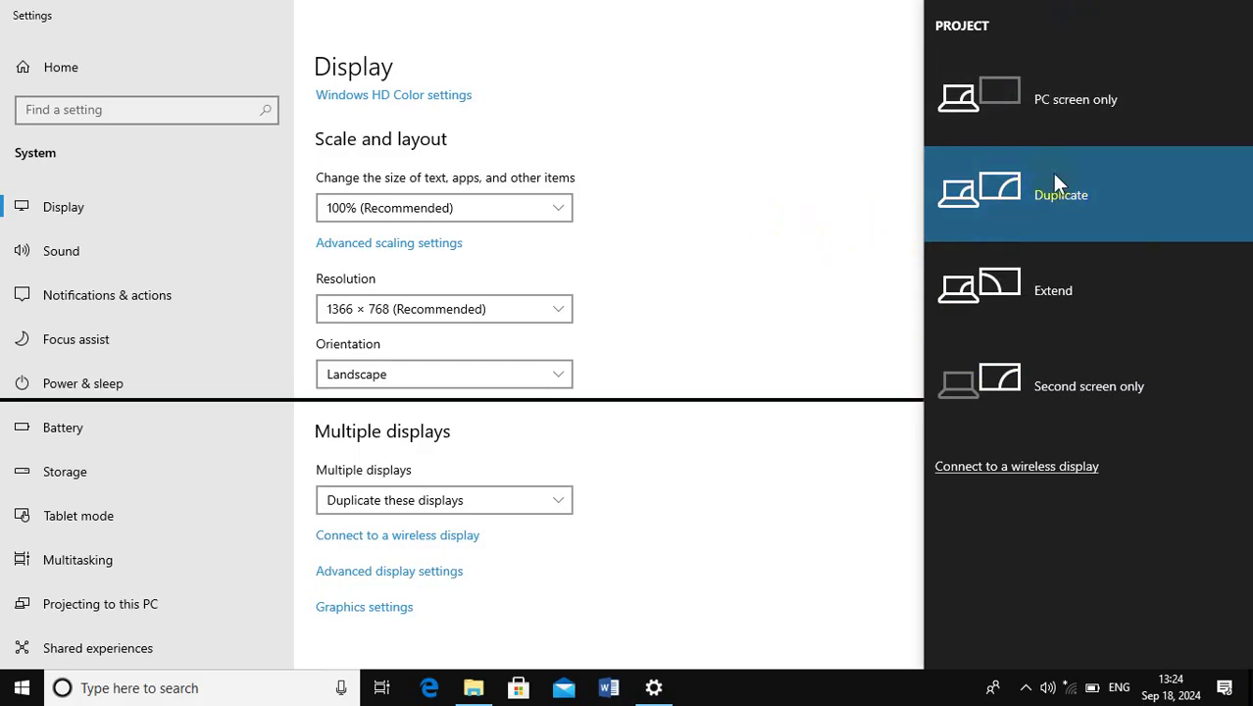
left_click(548, 499)
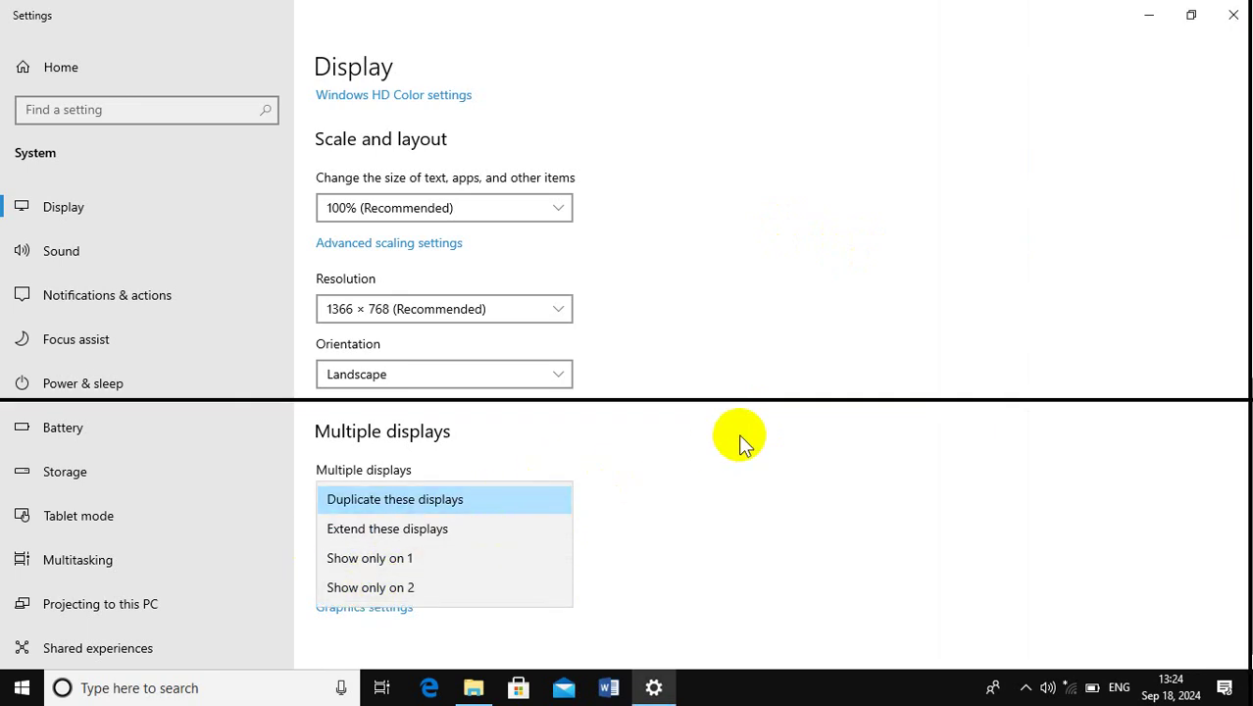
- Minimize the Settings window and bring up the Windows projection modes over the desktop
left_click(1148, 15)
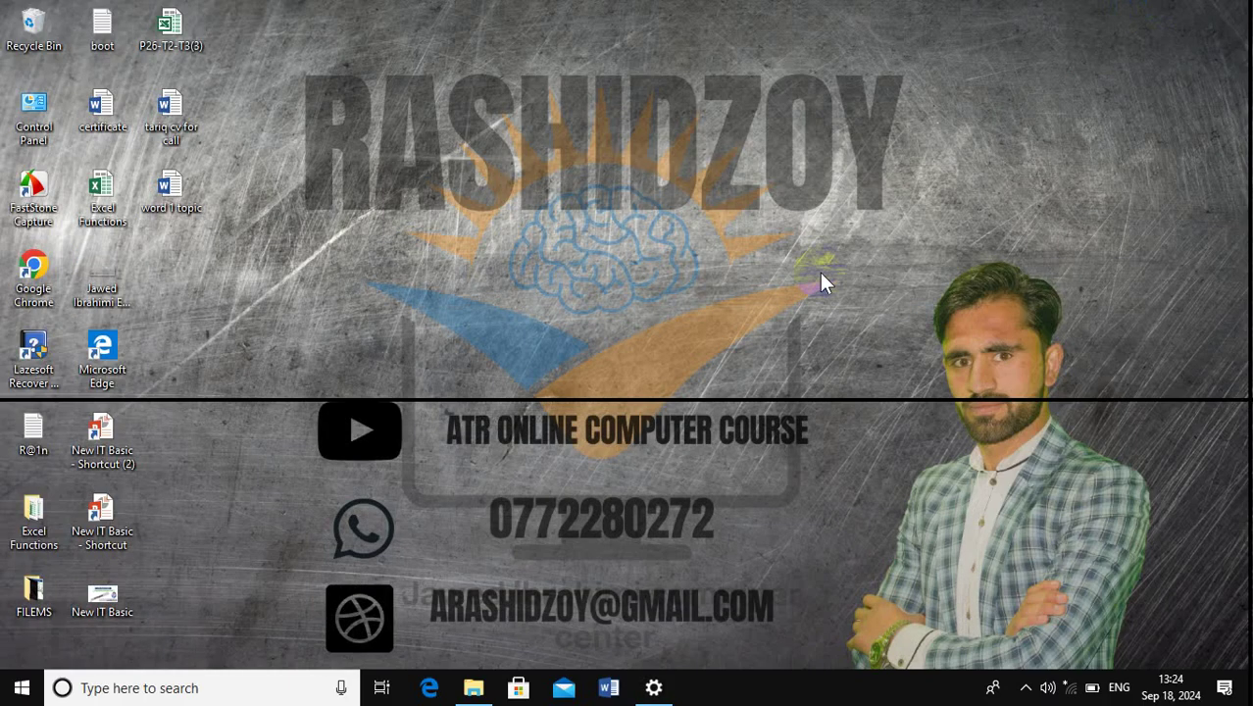
key("super+p")
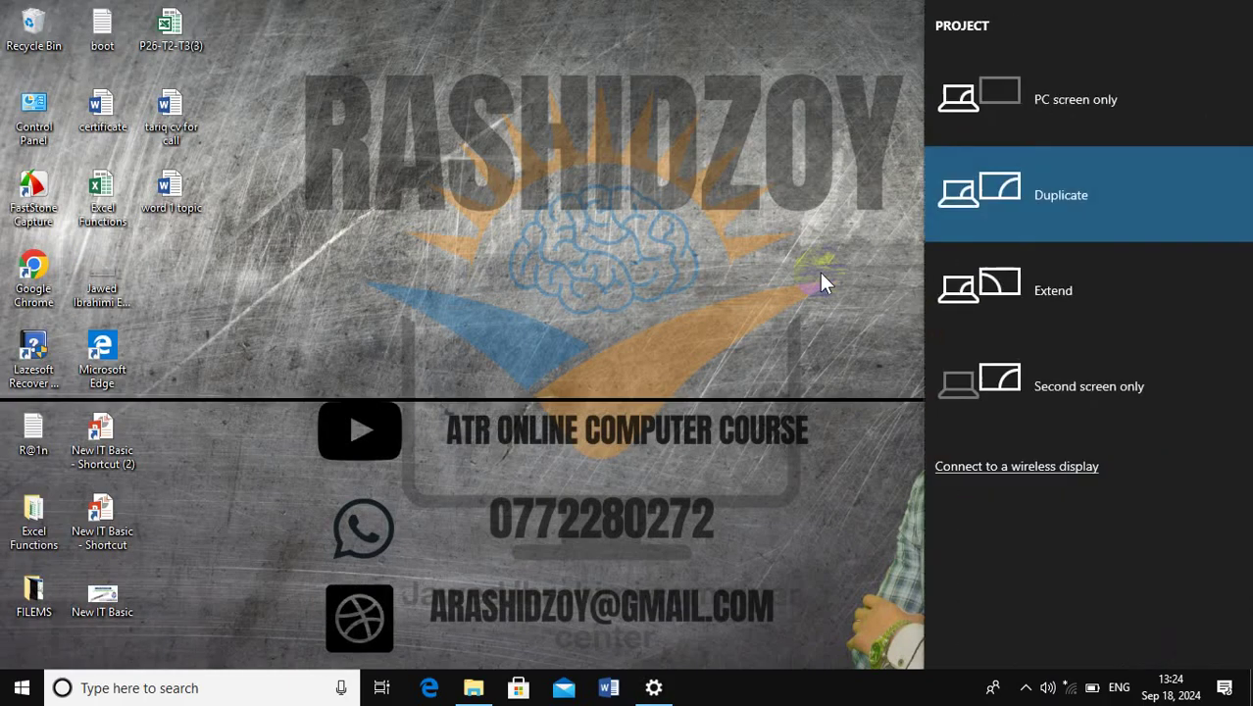